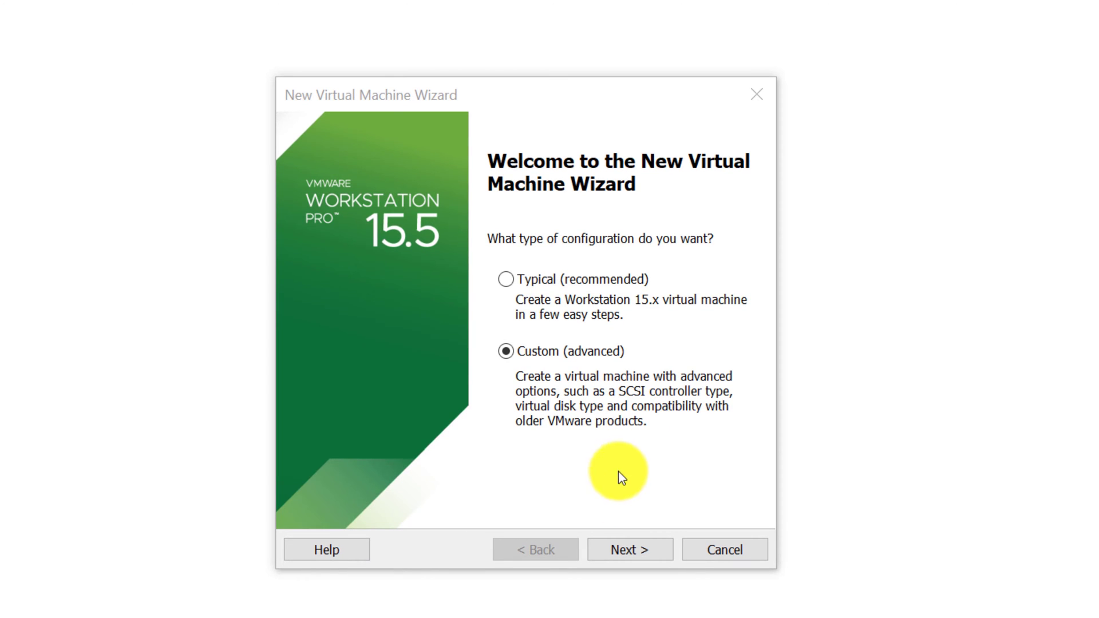
Step: Choose a custom configuration with Workstation 15.x hardware compatibility and opt to install the operating system later
{"action": "left_click", "coordinate": [624, 549]}
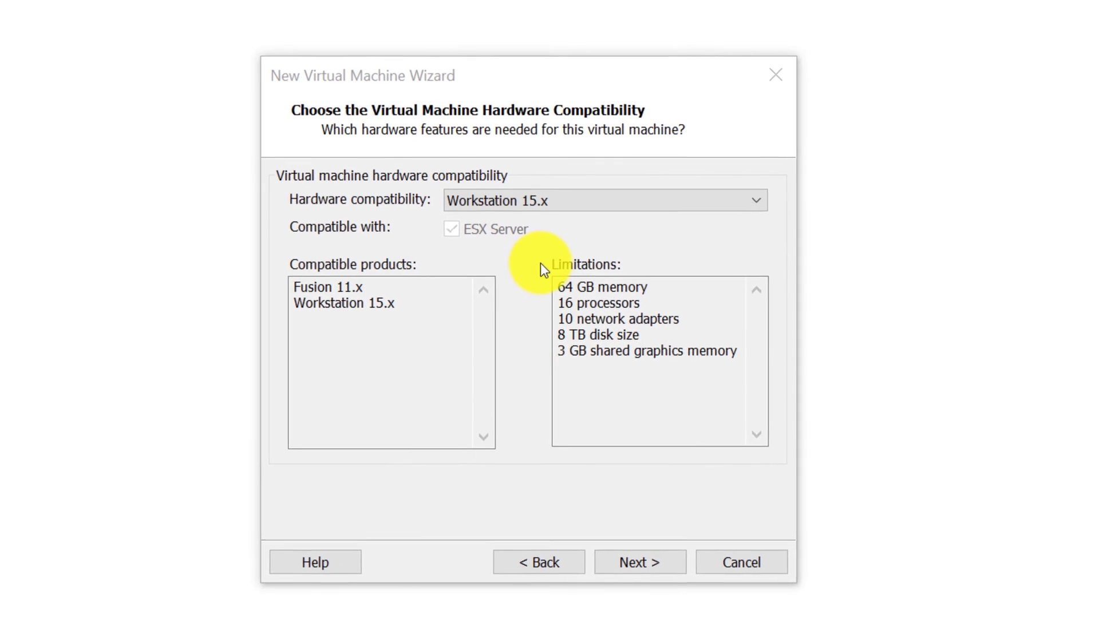
{"action": "left_click", "coordinate": [779, 191]}
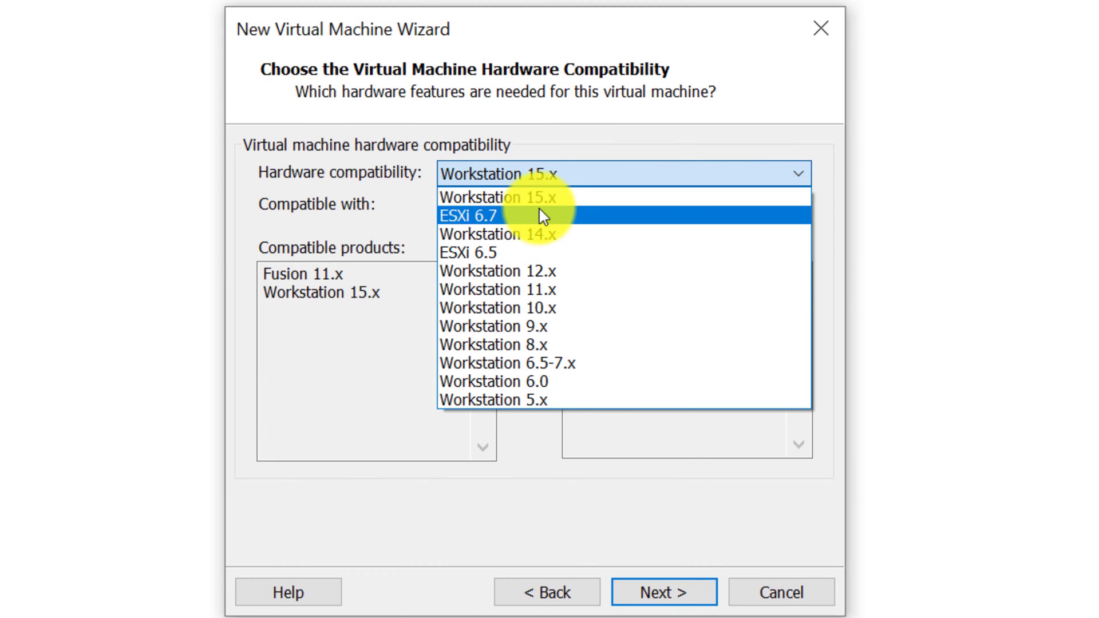
{"action": "left_click", "coordinate": [543, 198]}
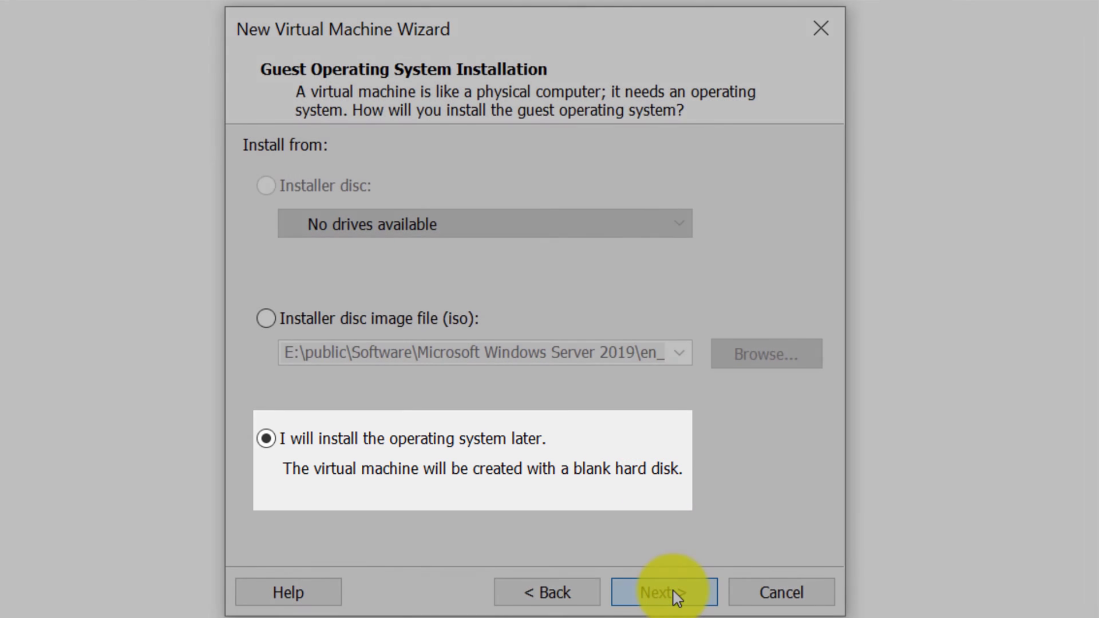
{"action": "left_click", "coordinate": [677, 594]}
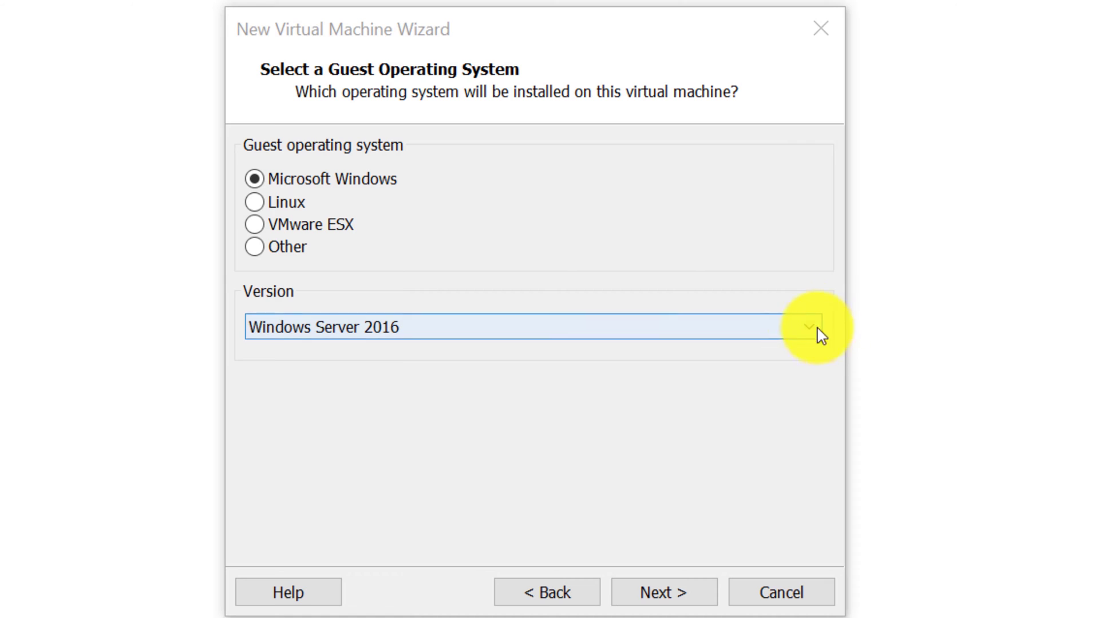
Step: Choose Windows Server 2016 as the Microsoft Windows guest version and open the virtual machine name for editing
{"action": "left_click", "coordinate": [803, 332]}
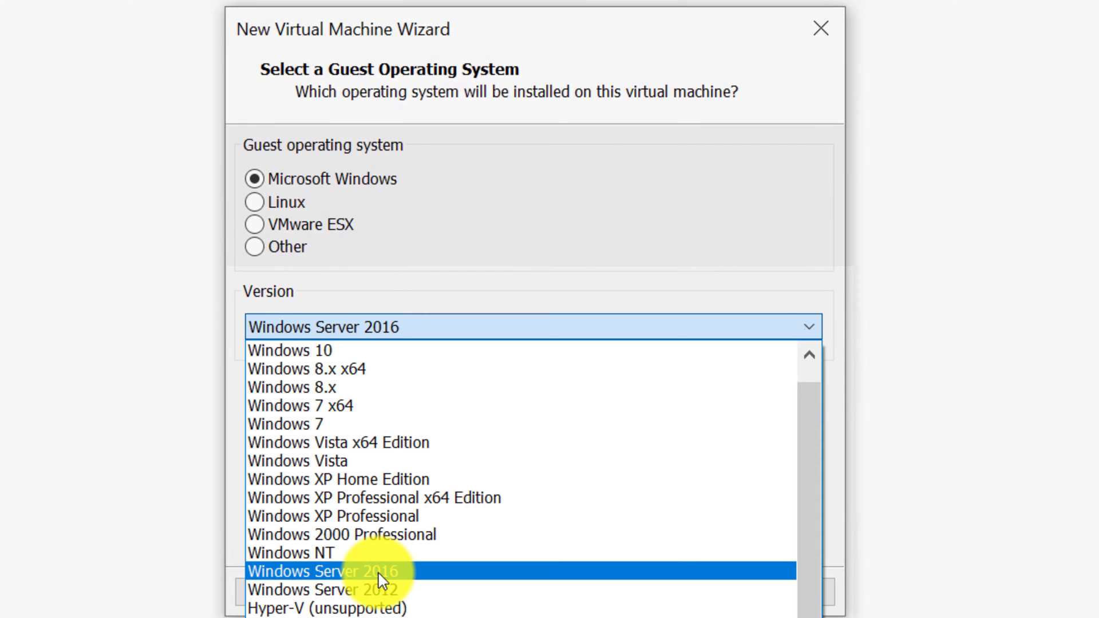
{"action": "left_click", "coordinate": [379, 573]}
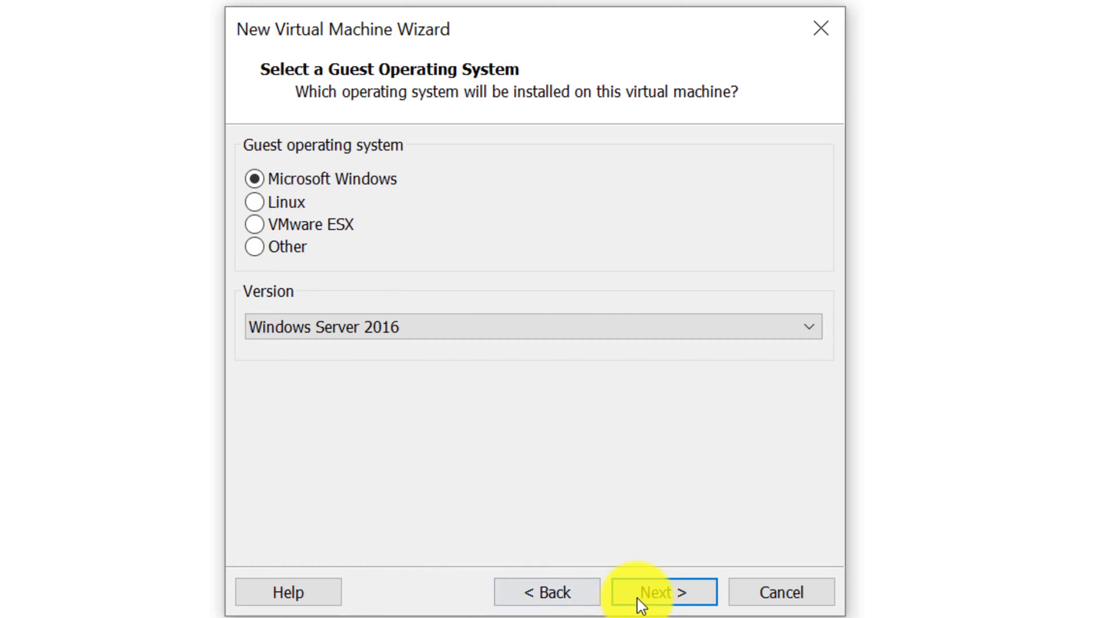
{"action": "left_click", "coordinate": [662, 596]}
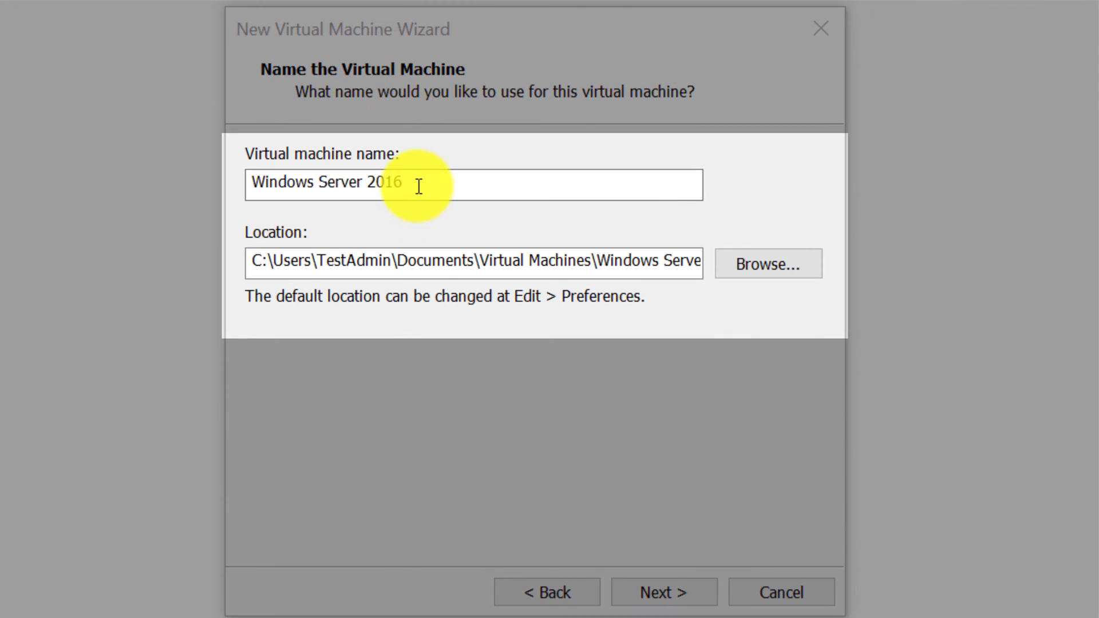
{"action": "left_click", "coordinate": [420, 184]}
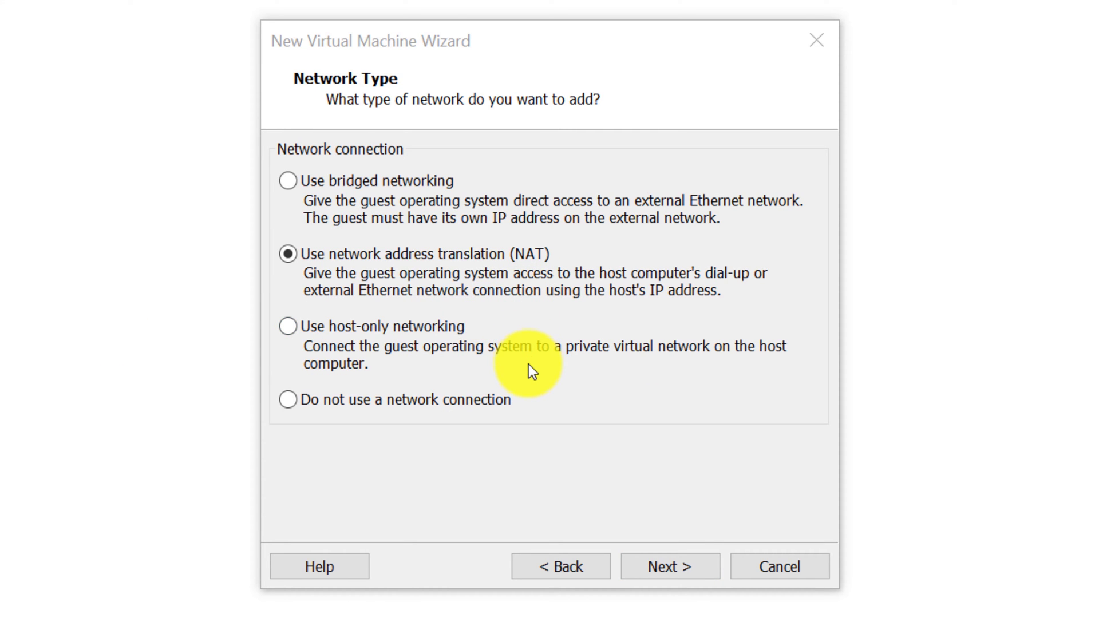
Step: Accept network address translation (NAT) as the network type and LSI Logic SAS as the SCSI controller
{"action": "left_click", "coordinate": [669, 567]}
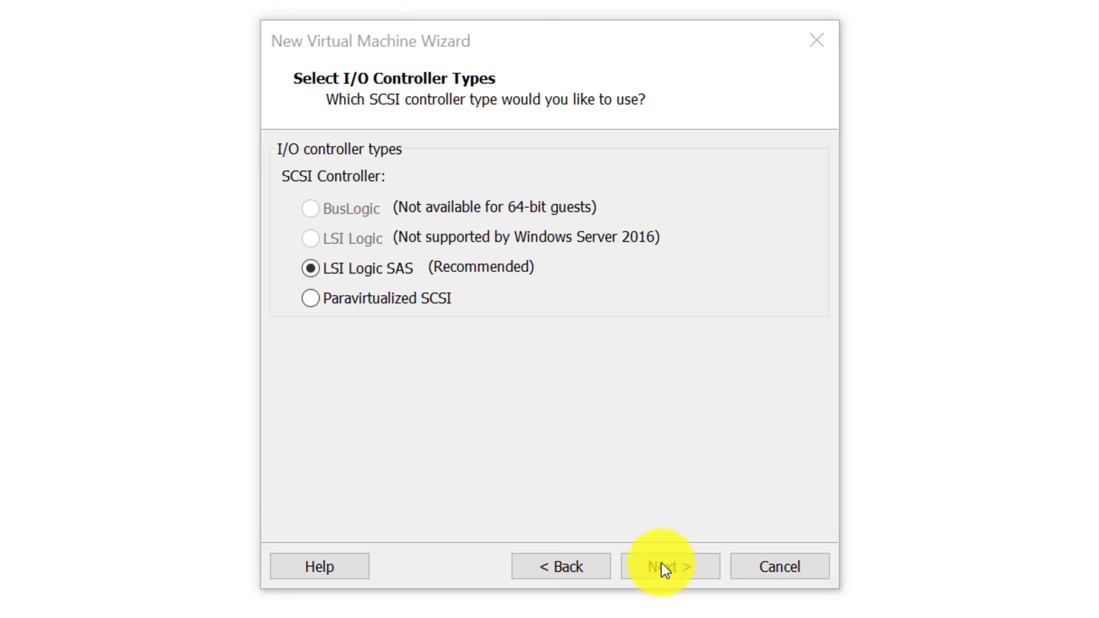
{"action": "left_click", "coordinate": [661, 567]}
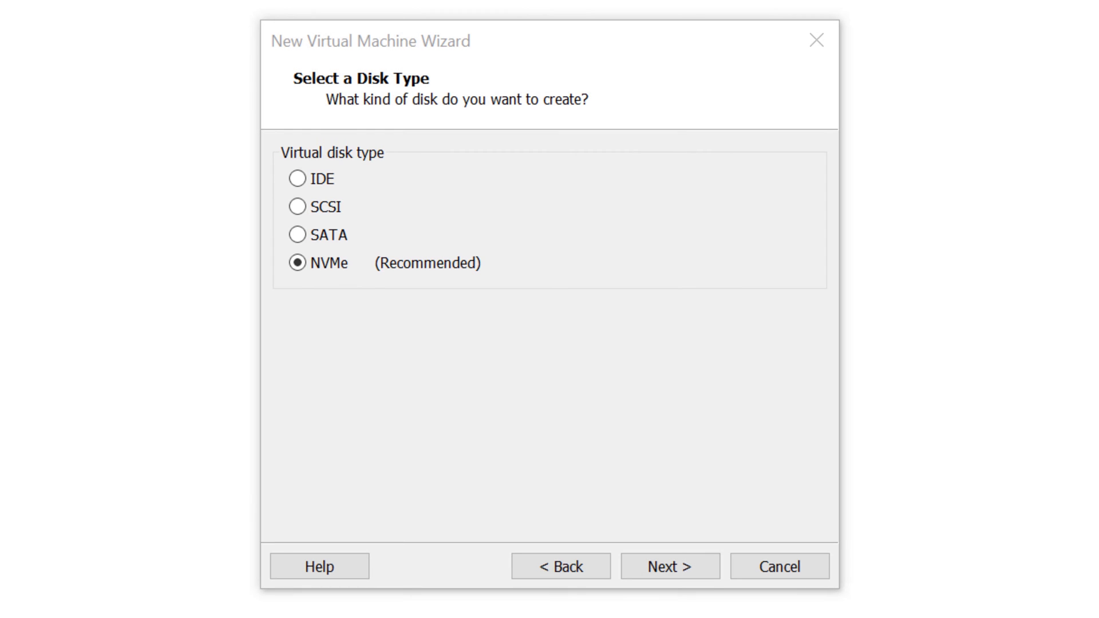
Step: Set up a new NVMe virtual disk with a maximum size of 256 GB, stored as a single file
{"action": "key", "text": "Return"}
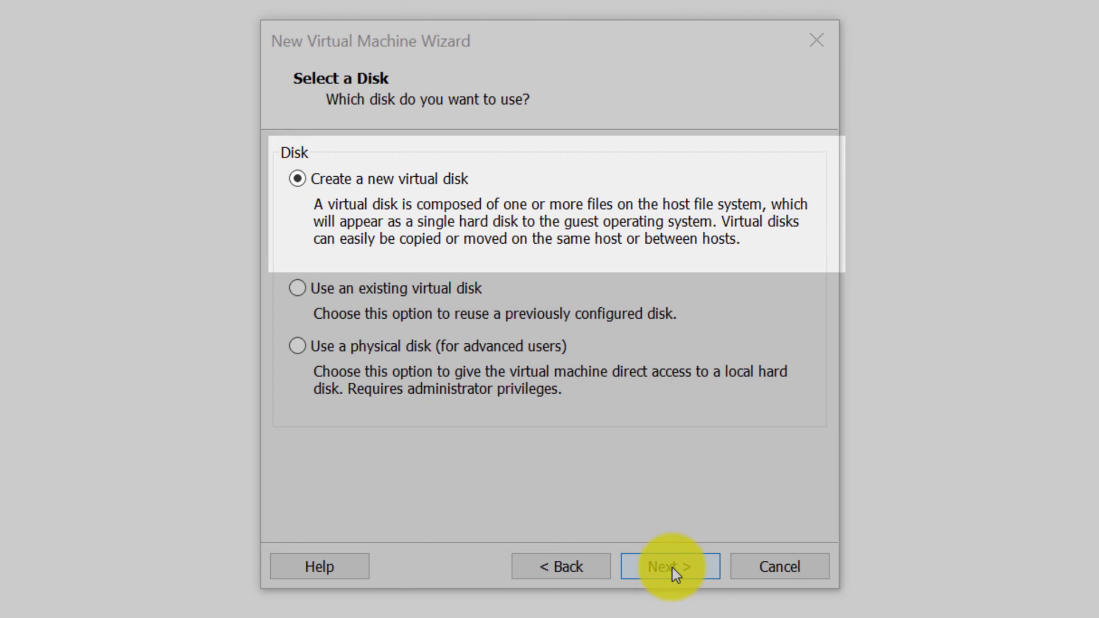
{"action": "left_click", "coordinate": [671, 567]}
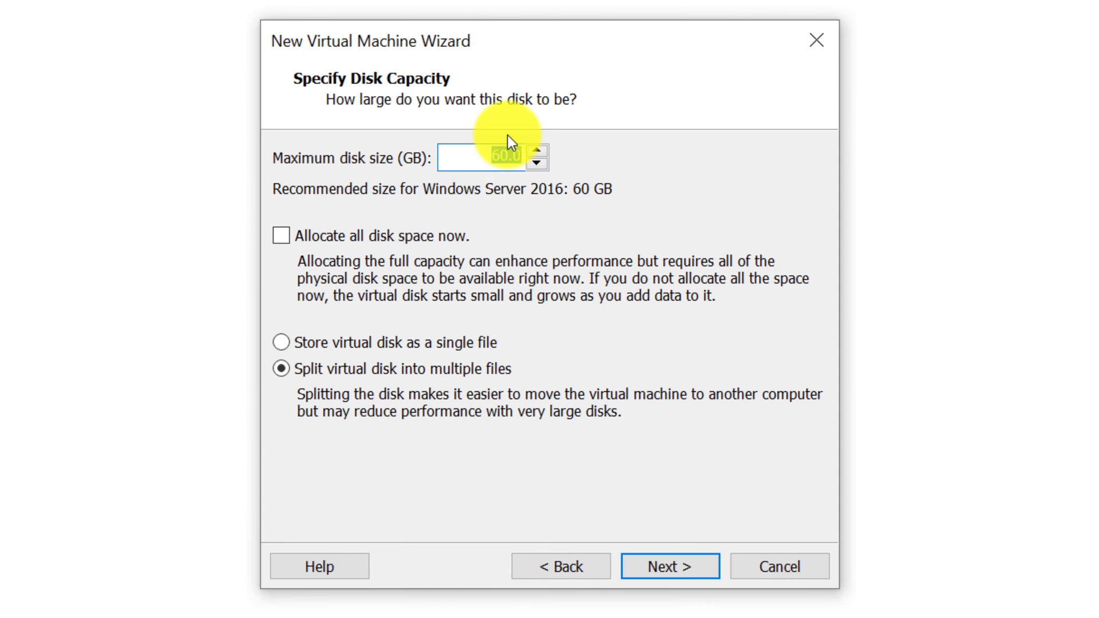
{"action": "type", "text": "256"}
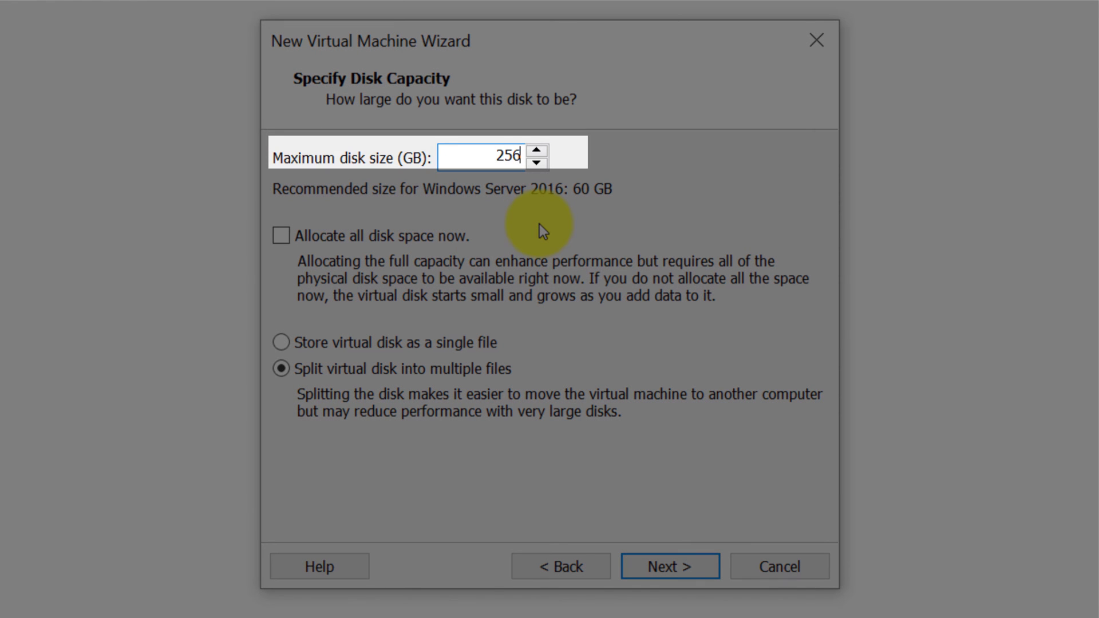
{"action": "left_click", "coordinate": [281, 342]}
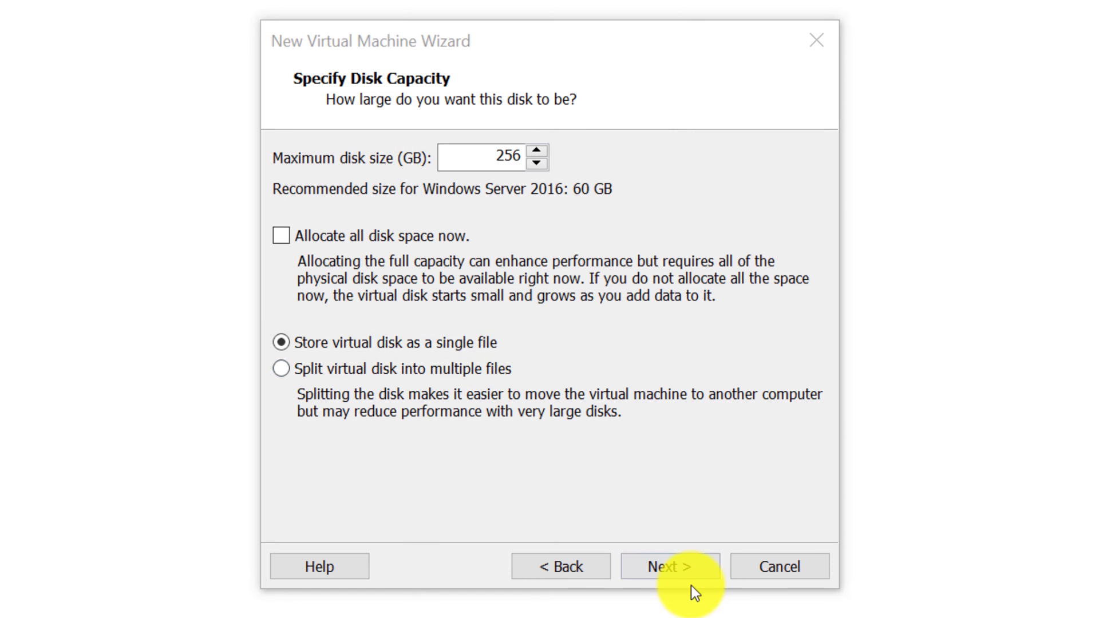
{"action": "left_click", "coordinate": [691, 575]}
Step: Insert "-255Gb" after "Desktop Experience" in the disk file name and finish creating the virtual machine
{"action": "left_click", "coordinate": [656, 221]}
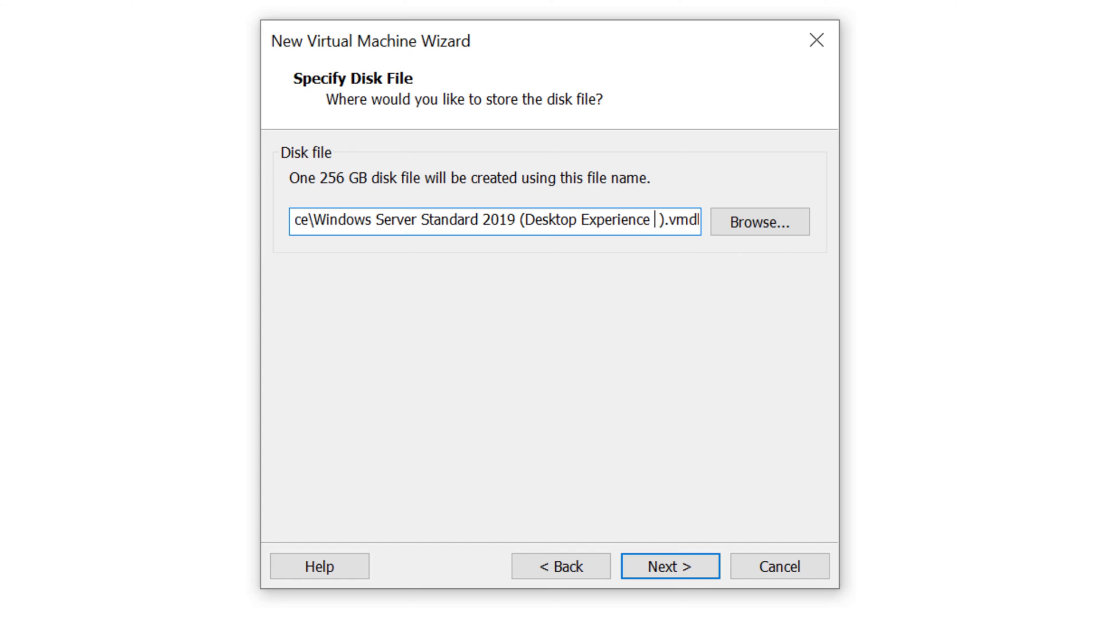
{"action": "type", "text": "-255Gb"}
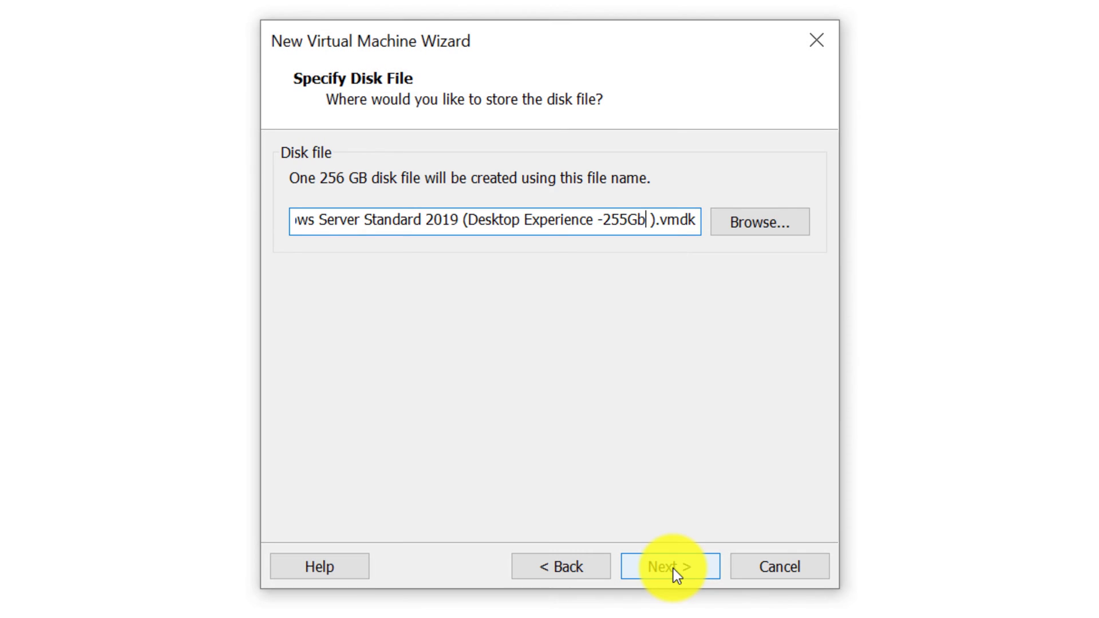
{"action": "left_click", "coordinate": [673, 568]}
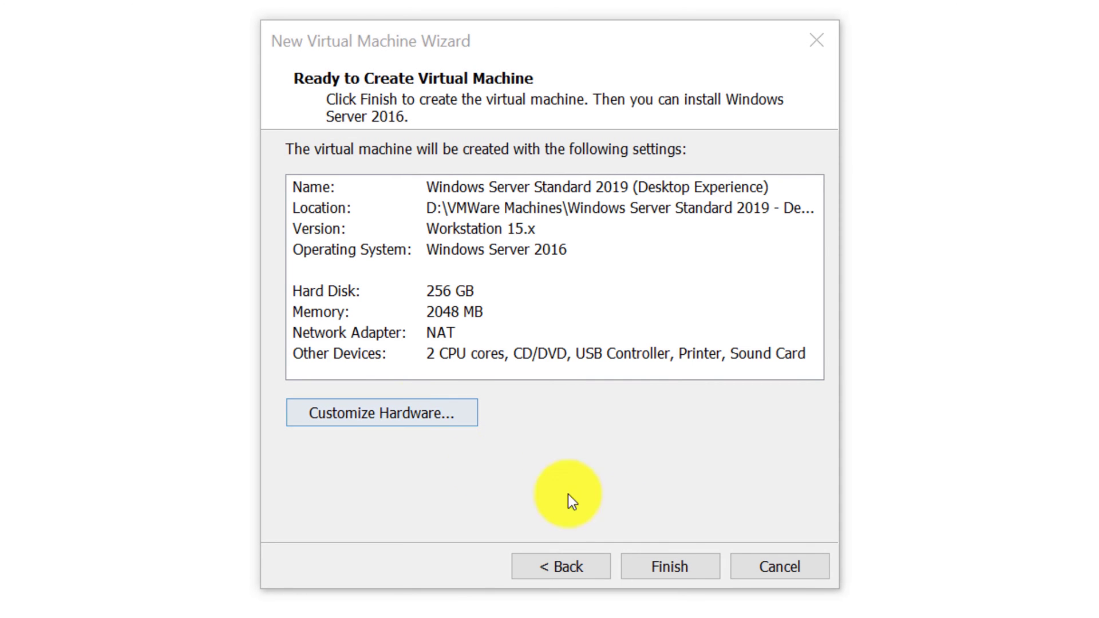
{"action": "left_click", "coordinate": [686, 565]}
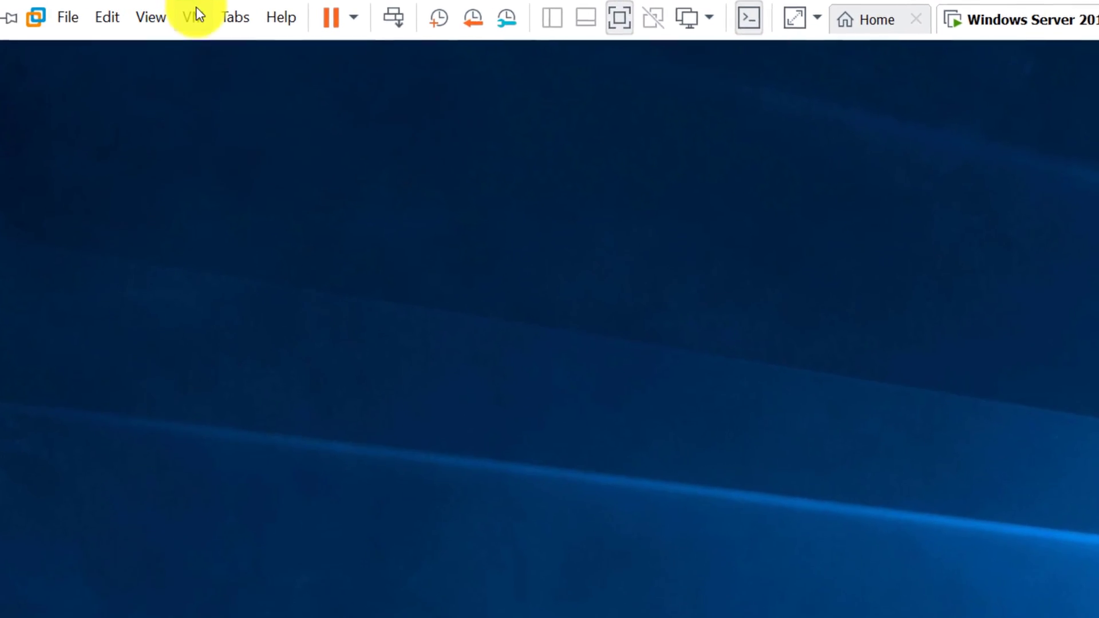
Step: Open the Snapshot Manager for the Windows Server 2019 virtual machine and turn on showing AutoProtect snapshots
{"action": "left_click", "coordinate": [201, 17]}
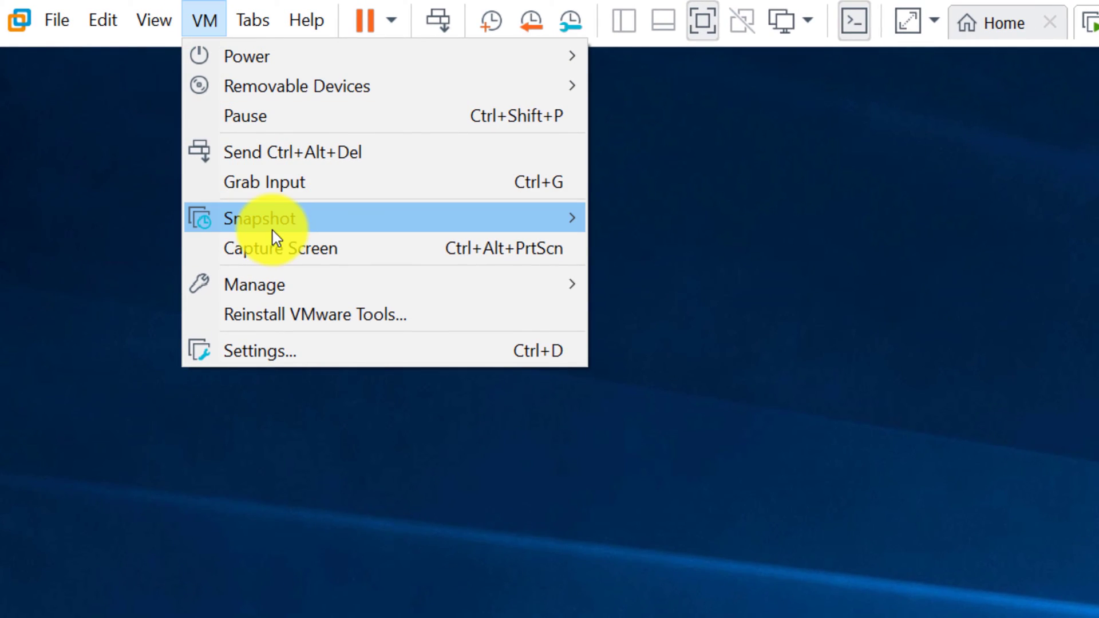
{"action": "mouse_move", "coordinate": [274, 231]}
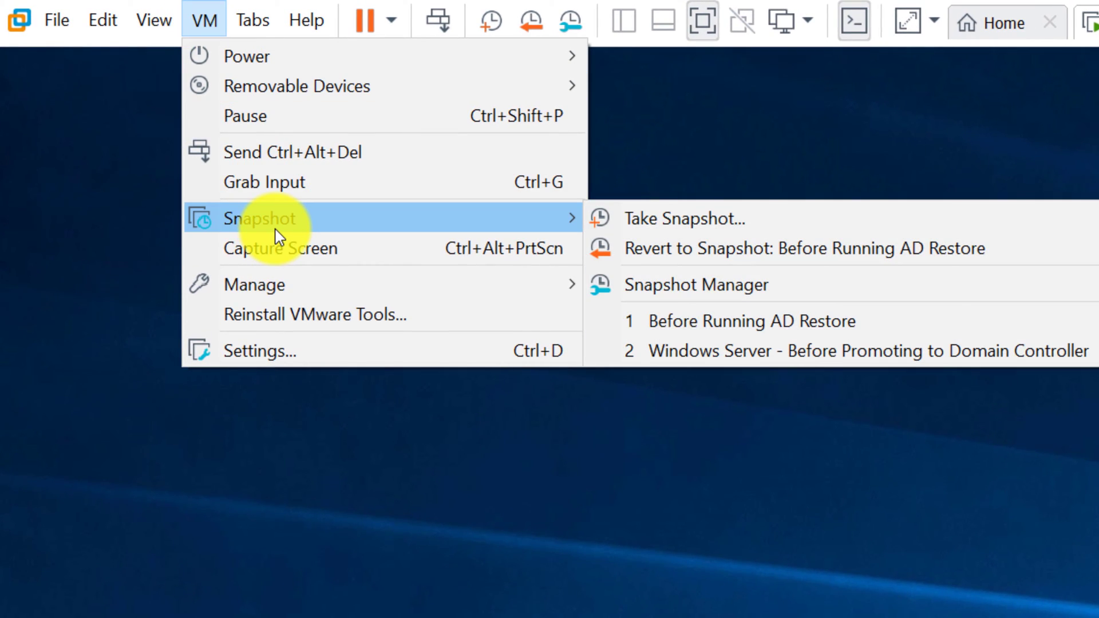
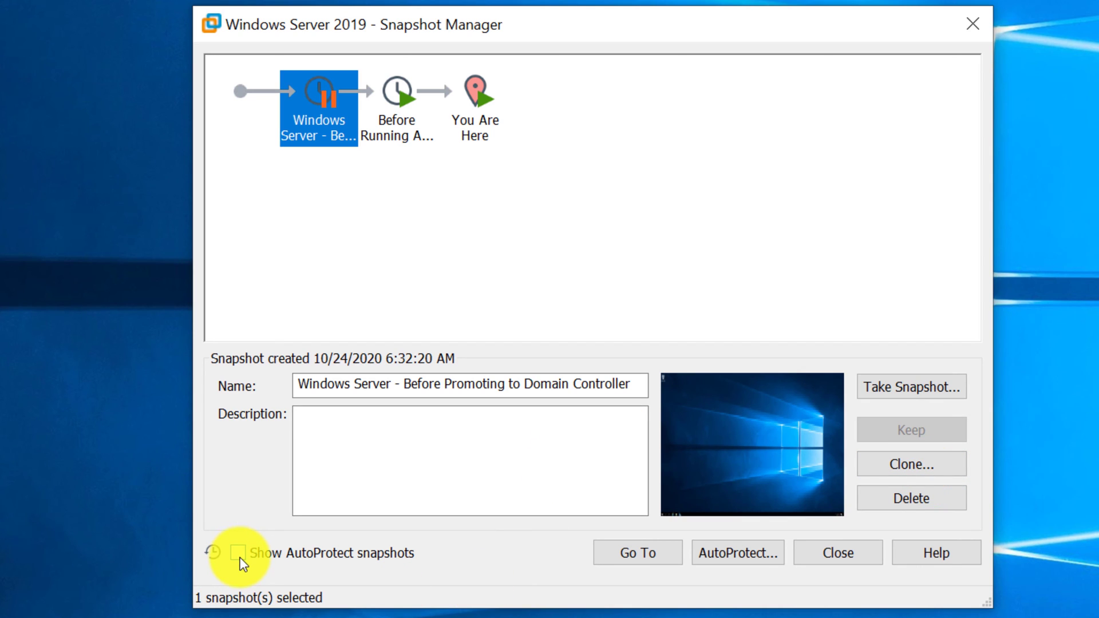
{"action": "left_click", "coordinate": [240, 564]}
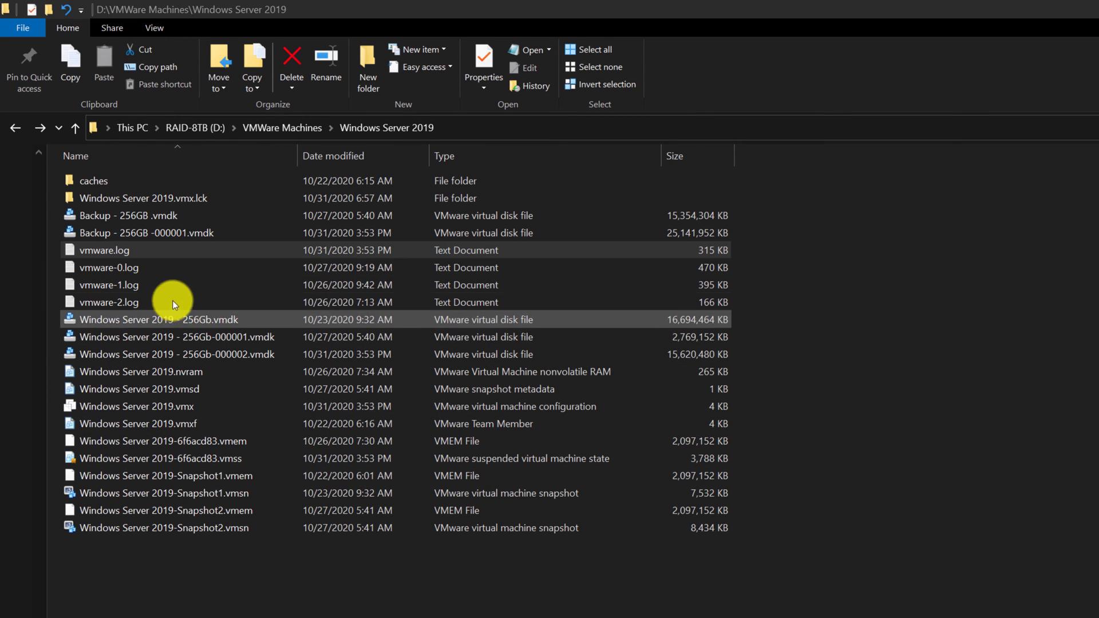
Step: In File Explorer, open the view settings in Folder Options from the Windows Server 2019 machine folder
{"action": "left_click", "coordinate": [156, 27]}
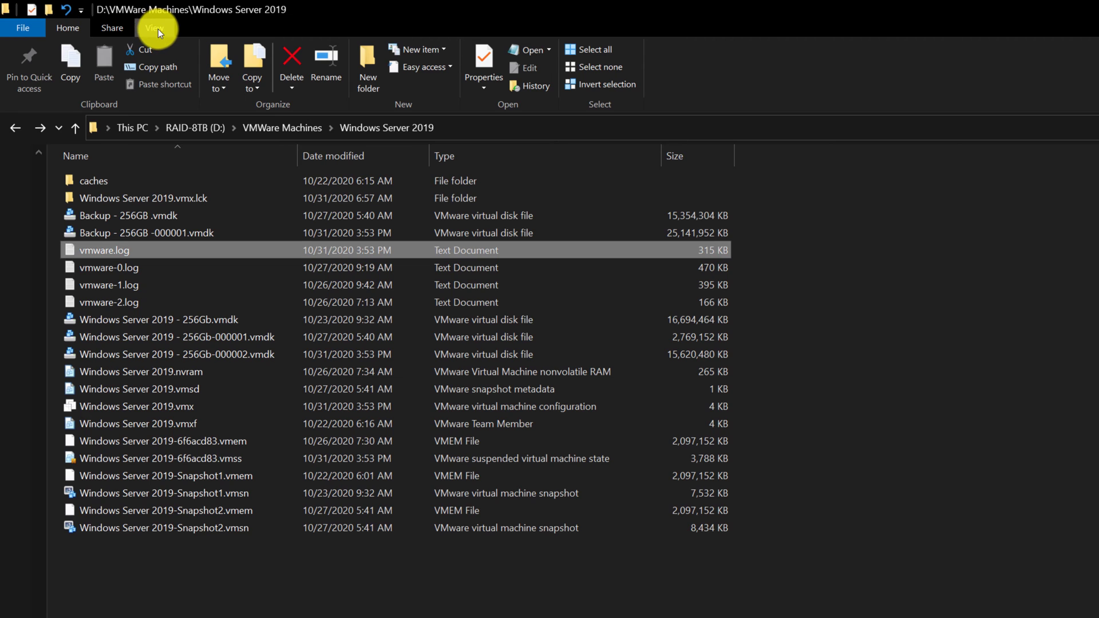
{"action": "left_click", "coordinate": [712, 70]}
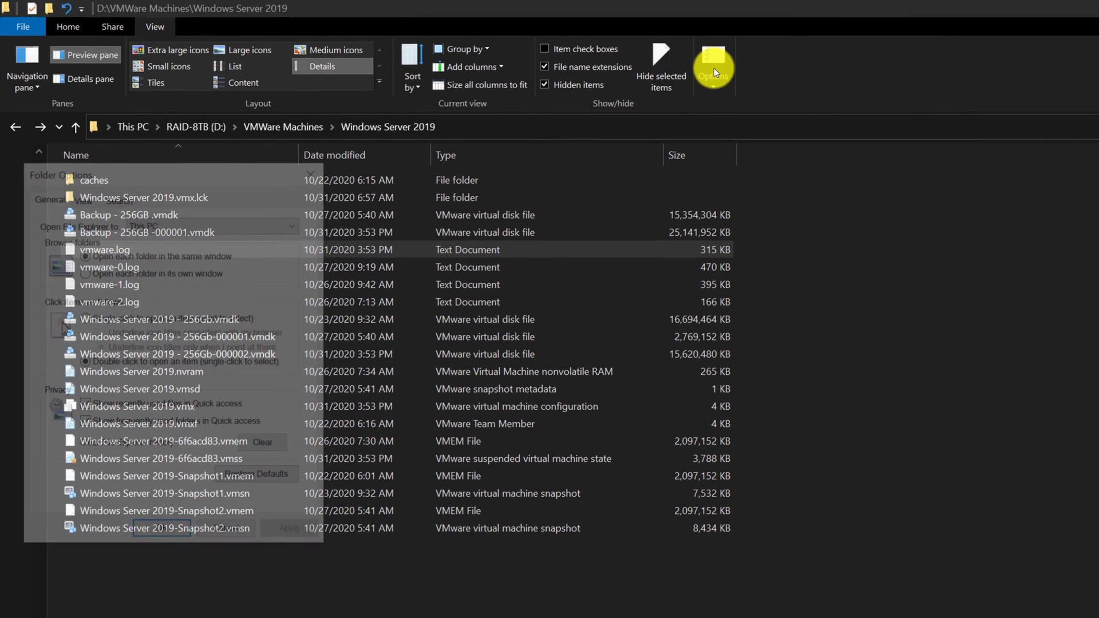
{"action": "left_click", "coordinate": [80, 195]}
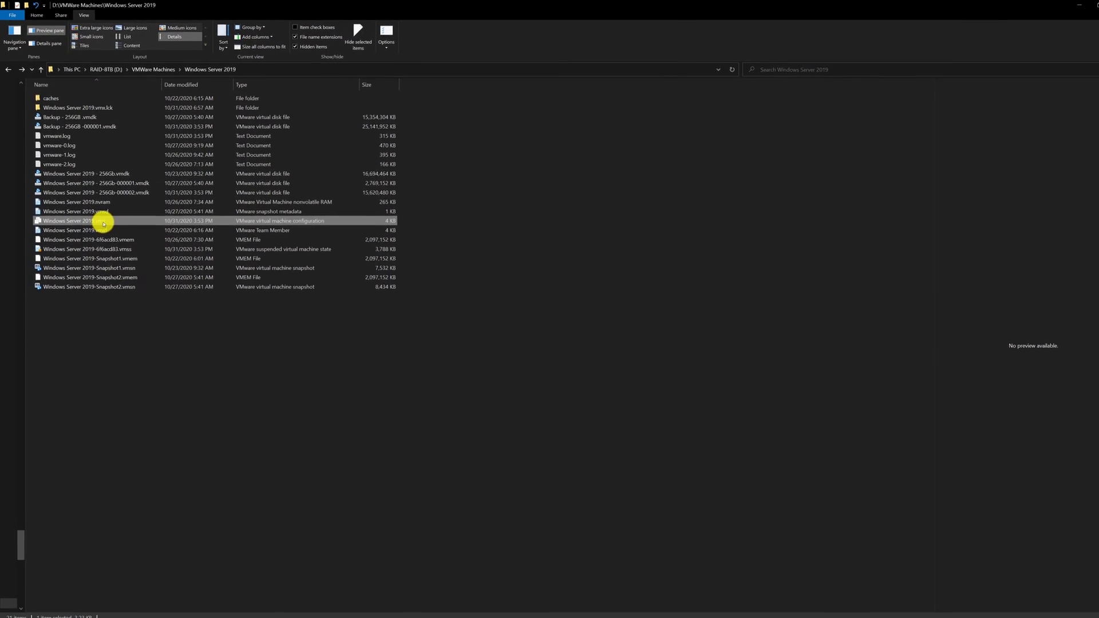
Step: Open Windows Server 2019.vmx in Notepad++ and look through the virtual machine configuration
{"action": "right_click", "coordinate": [104, 222]}
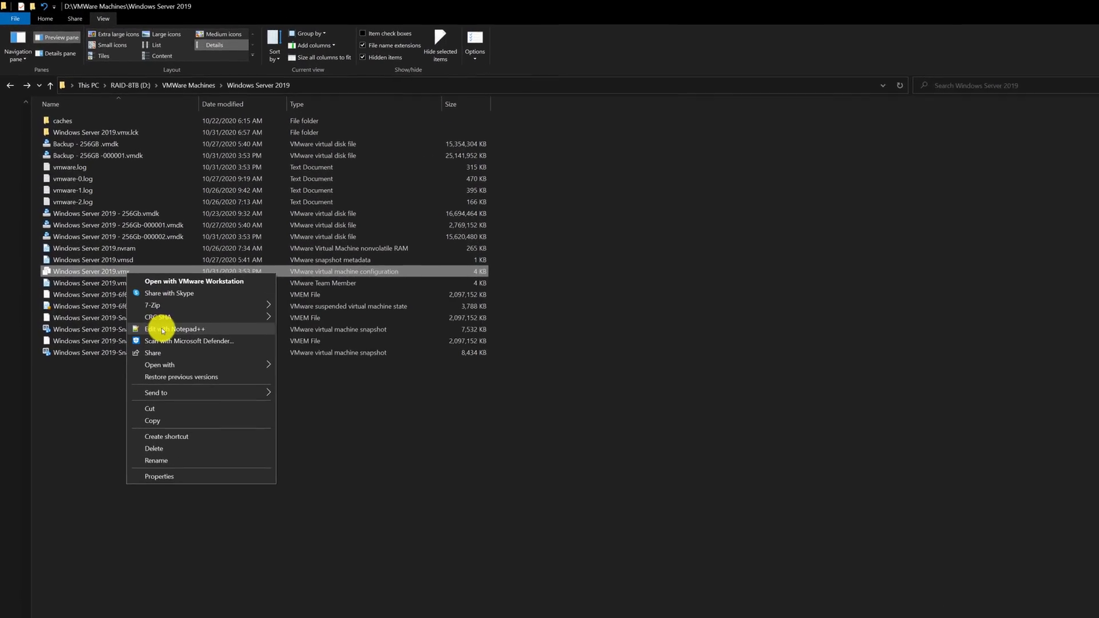
{"action": "left_click", "coordinate": [163, 331]}
{"action": "scroll", "coordinate": [341, 521], "scroll_direction": "down", "scroll_amount": 7}
{"action": "scroll", "coordinate": [350, 521], "scroll_direction": "up", "scroll_amount": 5}
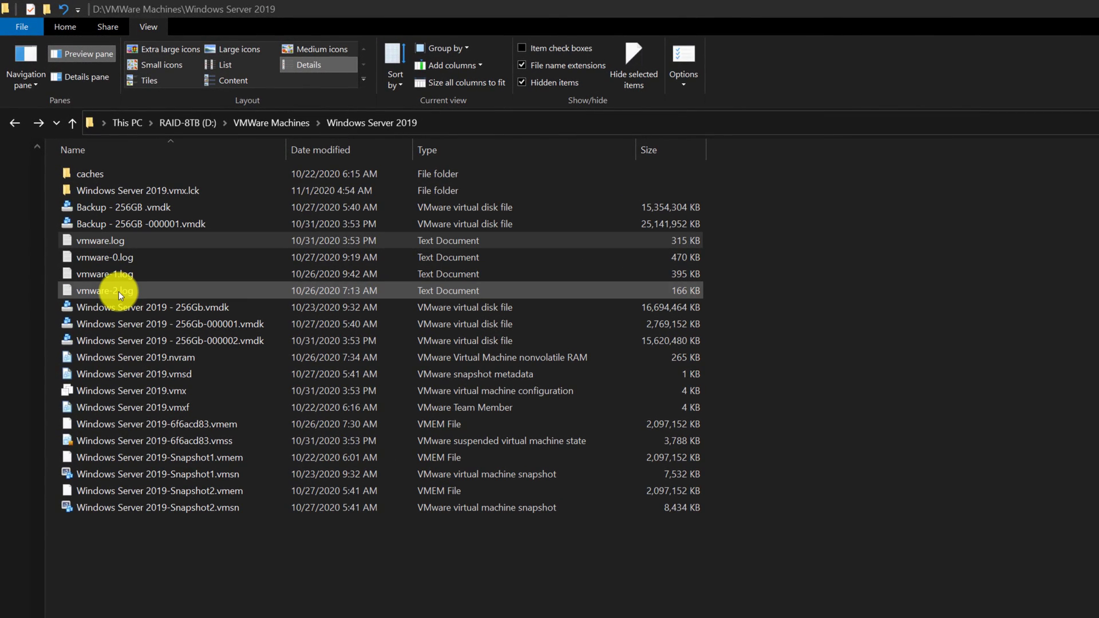
Step: Open the vmware.log file from the machine folder in Notepad++
{"action": "right_click", "coordinate": [112, 243]}
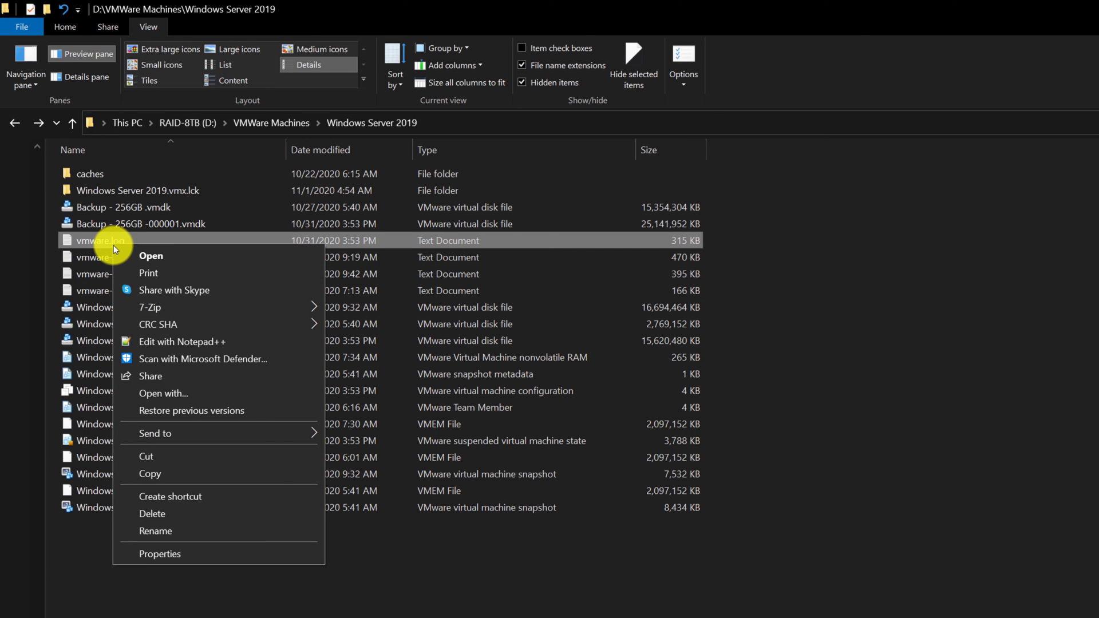
{"action": "left_click", "coordinate": [182, 342]}
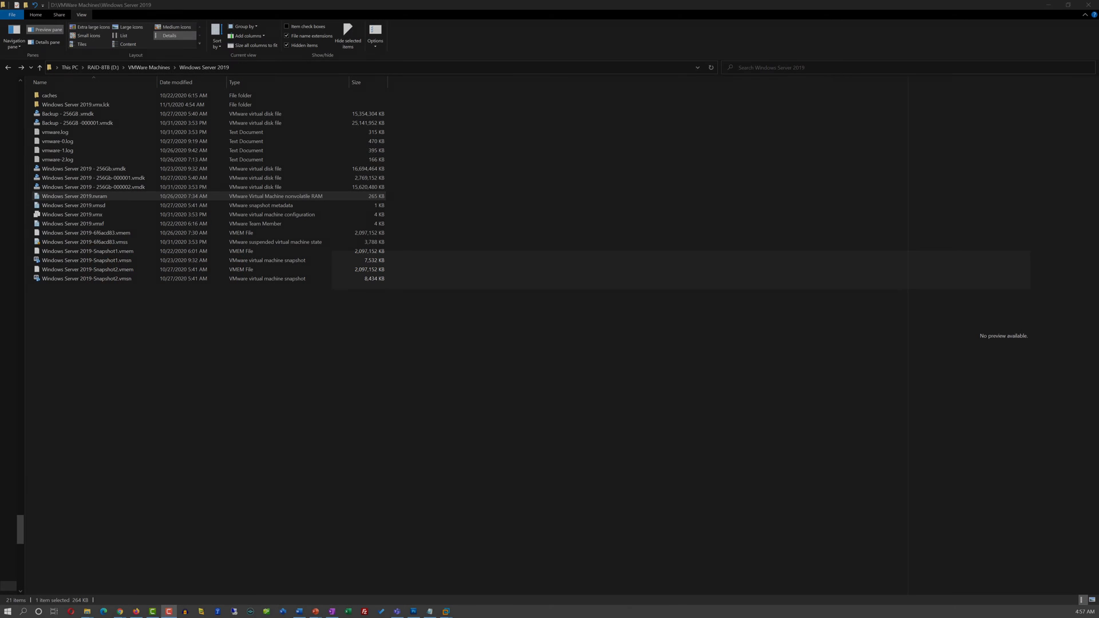
Step: Examine Windows Server 2019.nvram, the Backup - 256GB disk files and the 256Gb-000001 and 256Gb-000002 disk files in the folder
{"action": "left_click", "coordinate": [86, 200]}
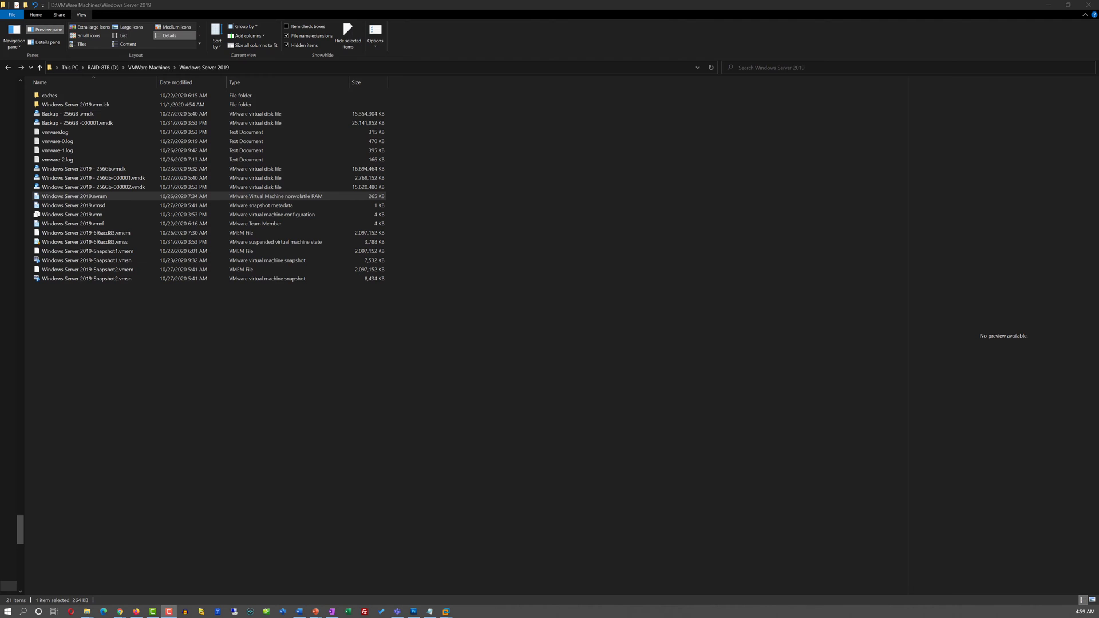
{"action": "left_click", "coordinate": [86, 114]}
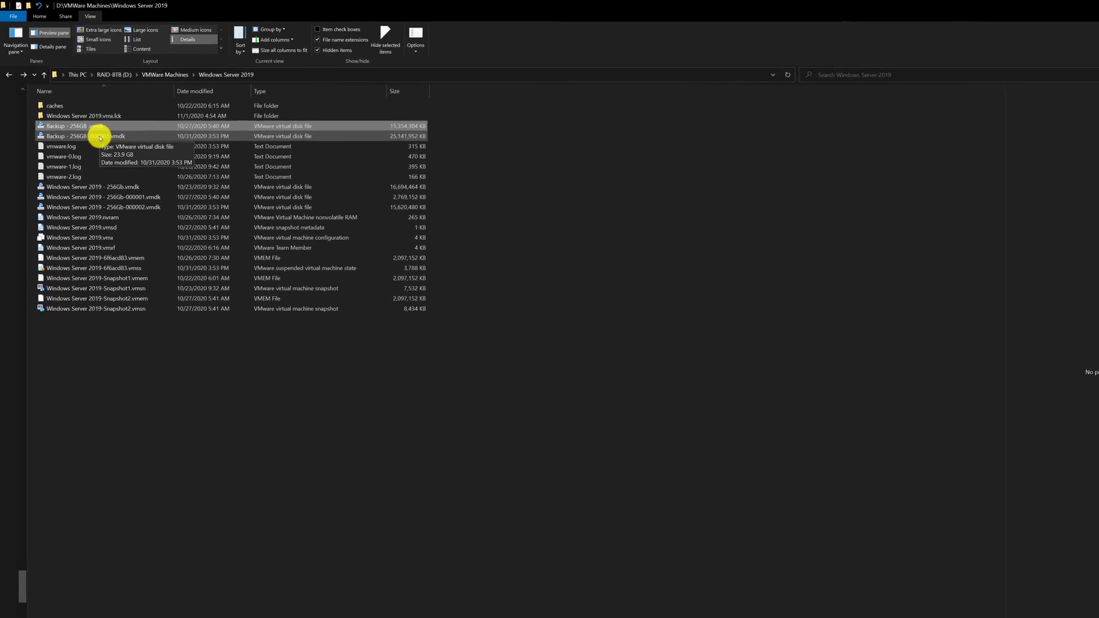
{"action": "left_click", "coordinate": [107, 147]}
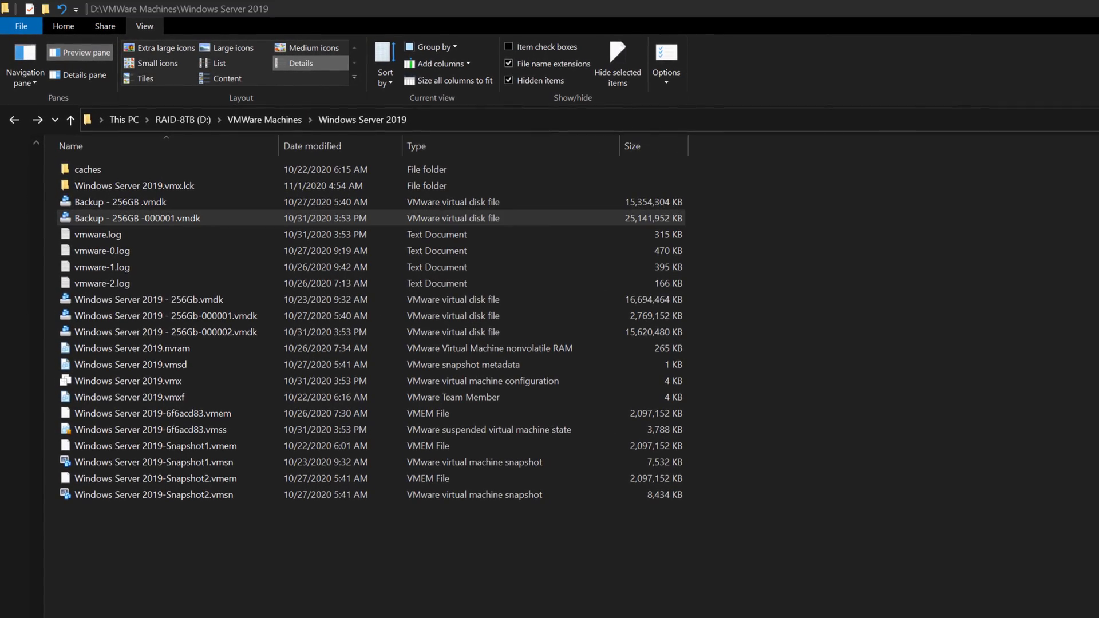
{"action": "left_click", "coordinate": [170, 278]}
{"action": "left_click", "coordinate": [187, 315]}
{"action": "left_click", "coordinate": [189, 328], "text": "shift"}
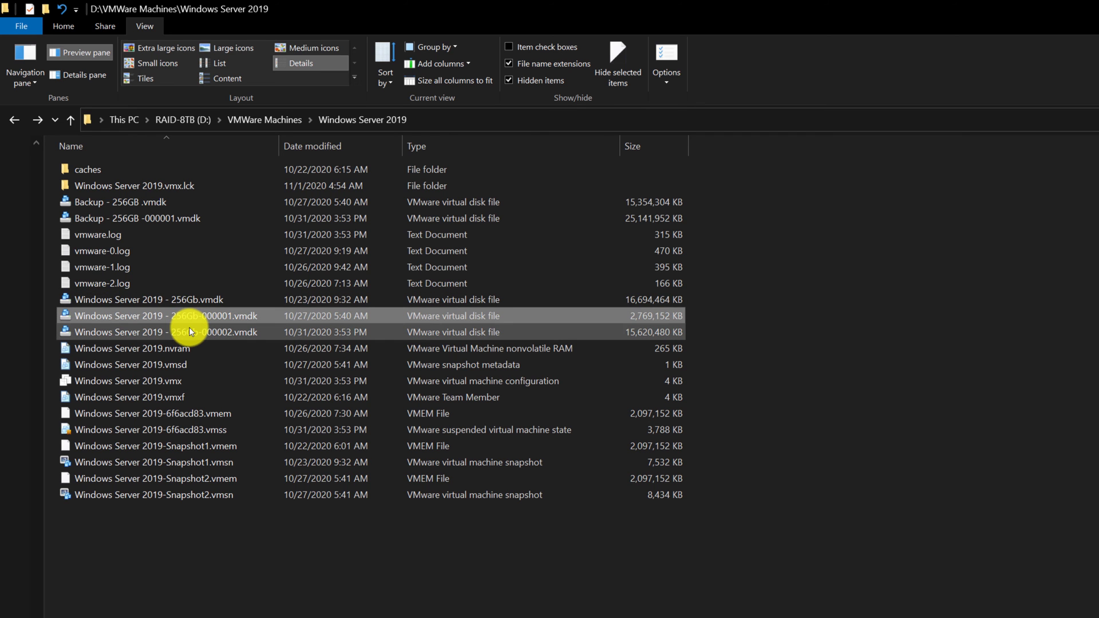
{"action": "left_click", "coordinate": [190, 328]}
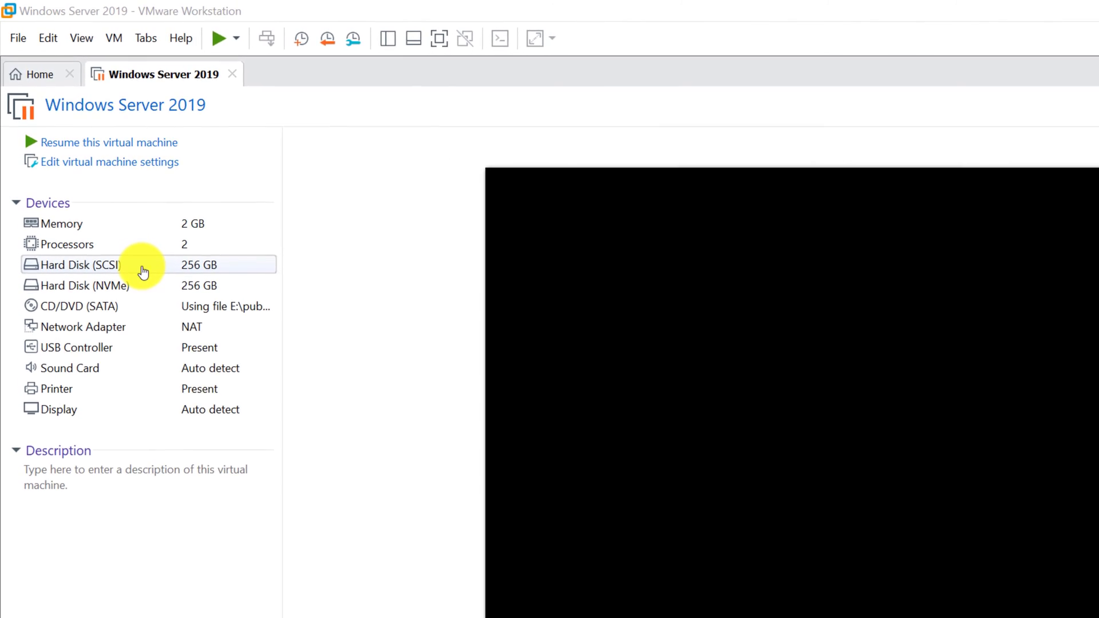
Step: Switch to VMware Workstation and open the settings of the SCSI hard disk on Windows Server 2019
{"action": "double_click", "coordinate": [129, 267]}
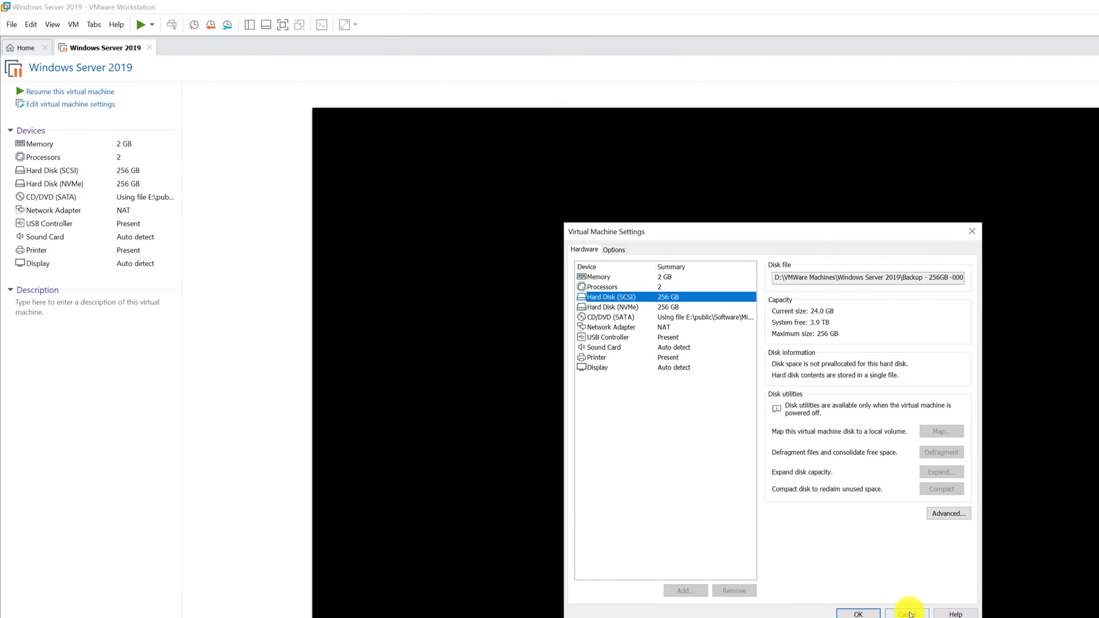
Step: Close the hard disk settings and examine the Windows Server 2019 - 256Gb and Backup - 256GB virtual disk files in the machine folder
{"action": "left_click", "coordinate": [858, 613]}
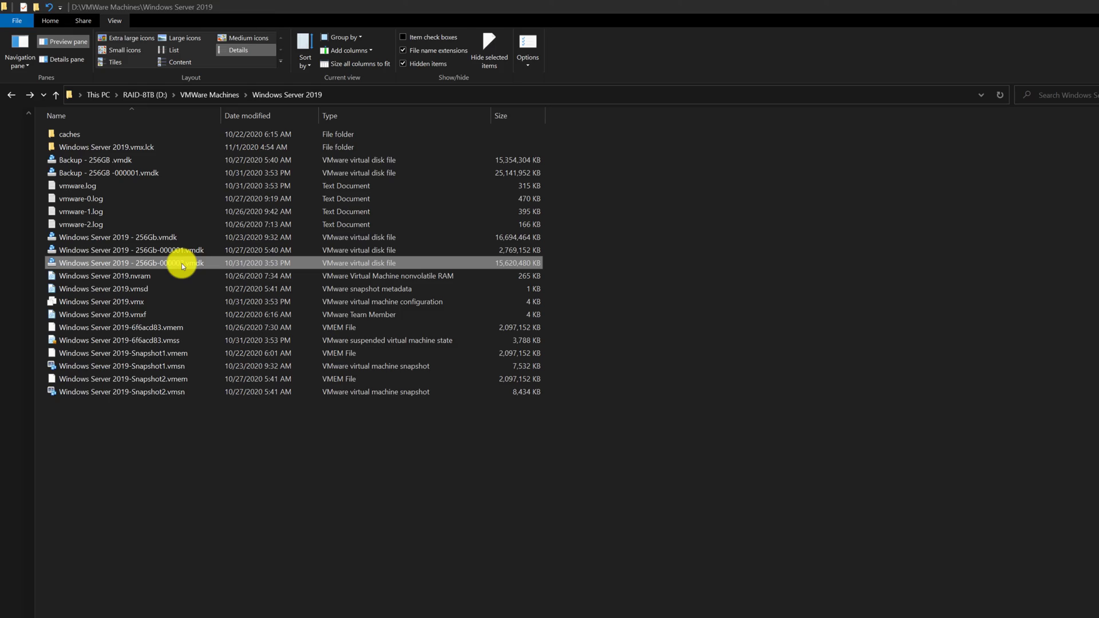
{"action": "left_click", "coordinate": [181, 264]}
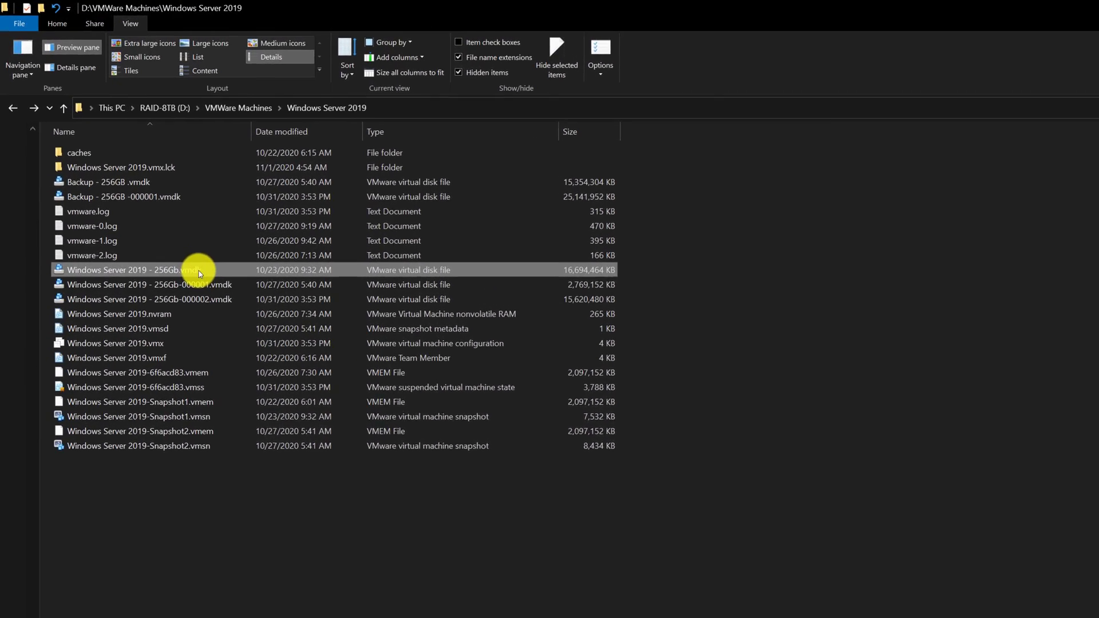
{"action": "left_click", "coordinate": [157, 186]}
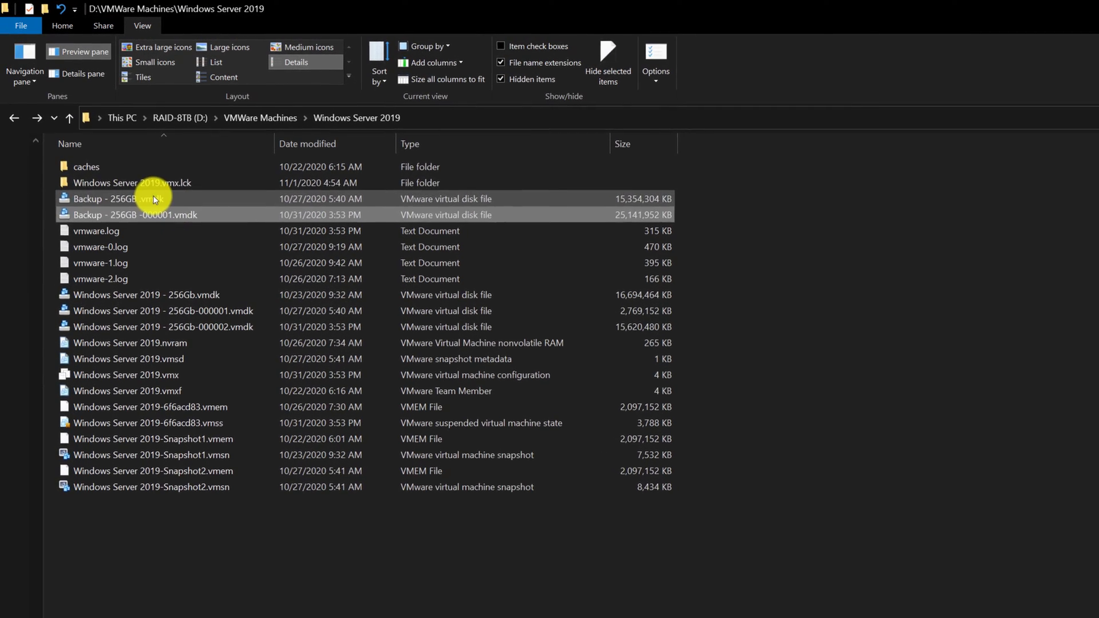
{"action": "left_click", "coordinate": [154, 198]}
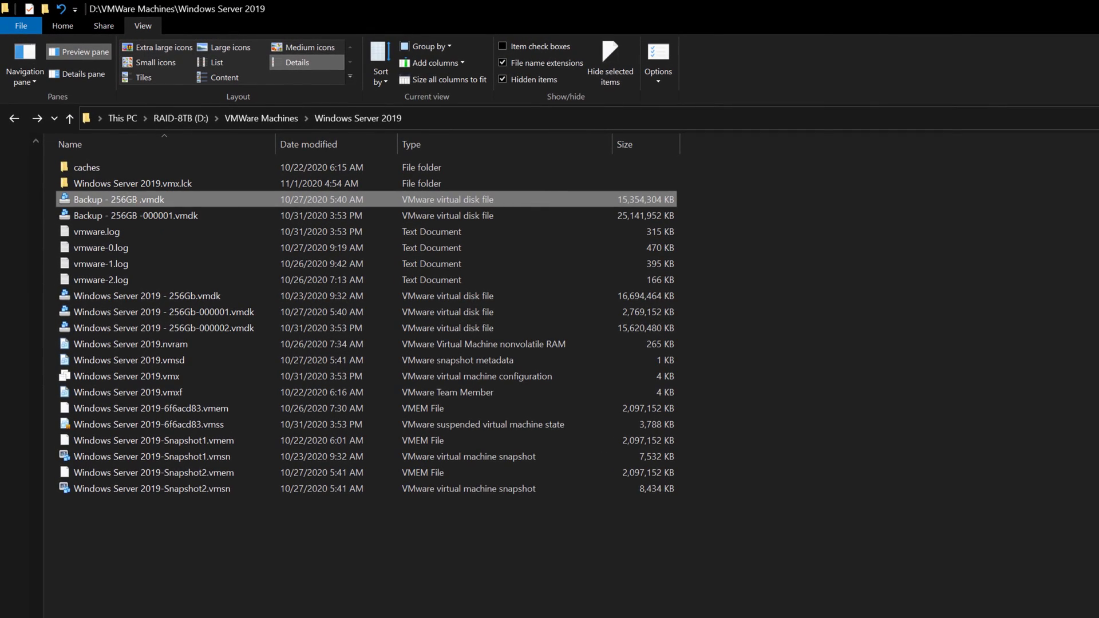
Step: Switch to VMware Workstation and inspect the Windows Server - Before Promoting to Domain Controller and Before Running AD Restore snapshots in the Snapshot Manager
{"action": "left_click", "coordinate": [94, 29]}
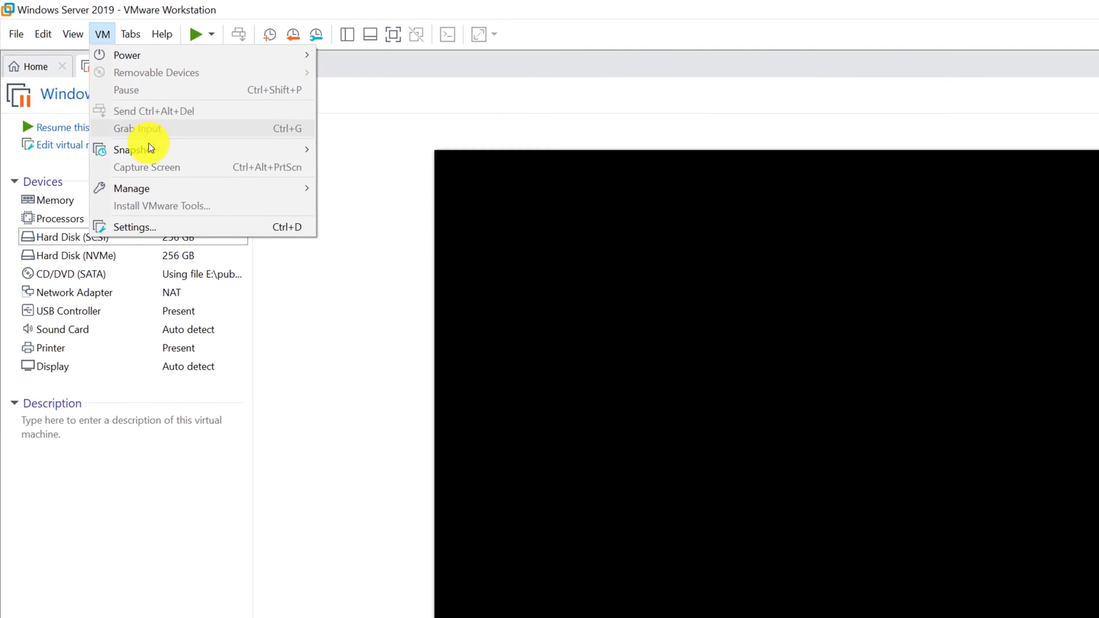
{"action": "mouse_move", "coordinate": [166, 166]}
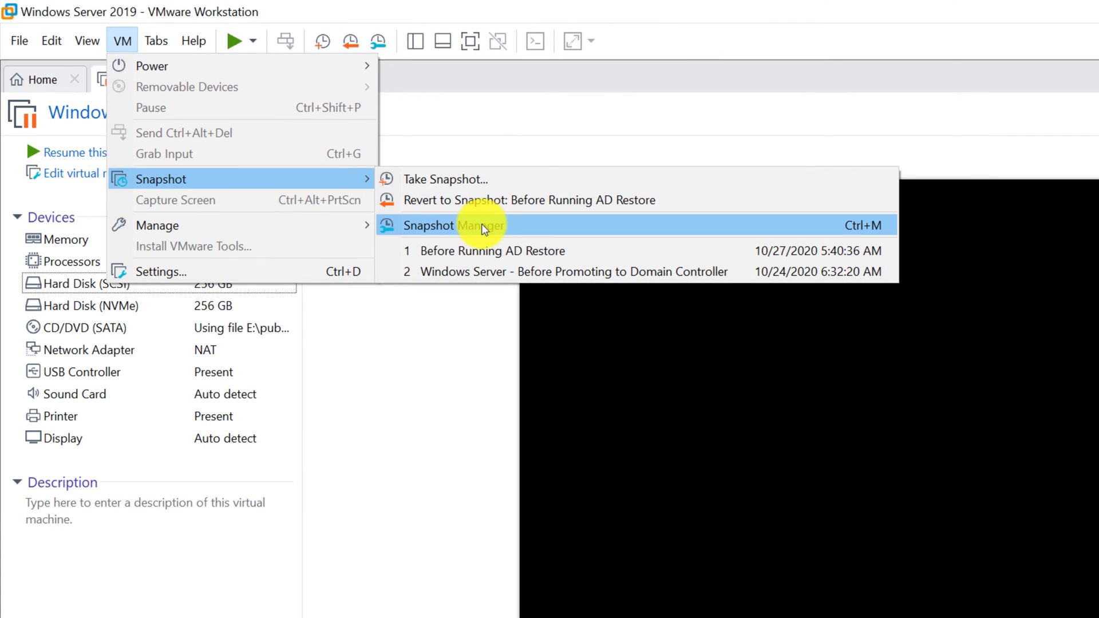
{"action": "left_click", "coordinate": [487, 225]}
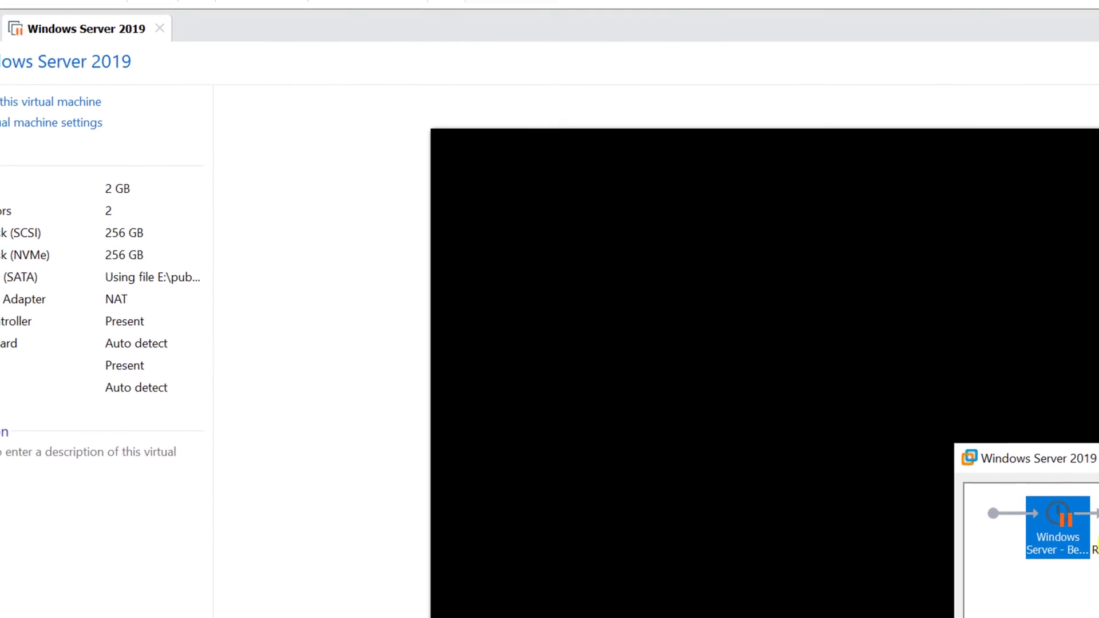
{"action": "left_click", "coordinate": [958, 456]}
{"action": "left_click", "coordinate": [1018, 447]}
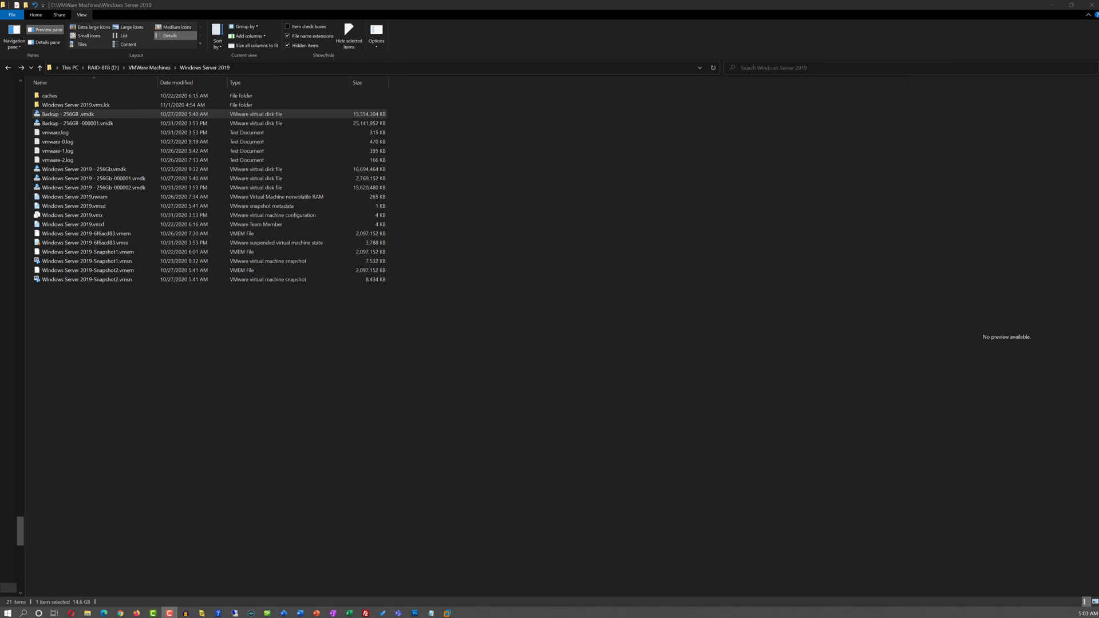
Step: Examine the Windows Server 2019-6f6acd83.vmem, Snapshot1.vmem and Snapshot2.vmem memory files in the machine folder
{"action": "left_click", "coordinate": [89, 236]}
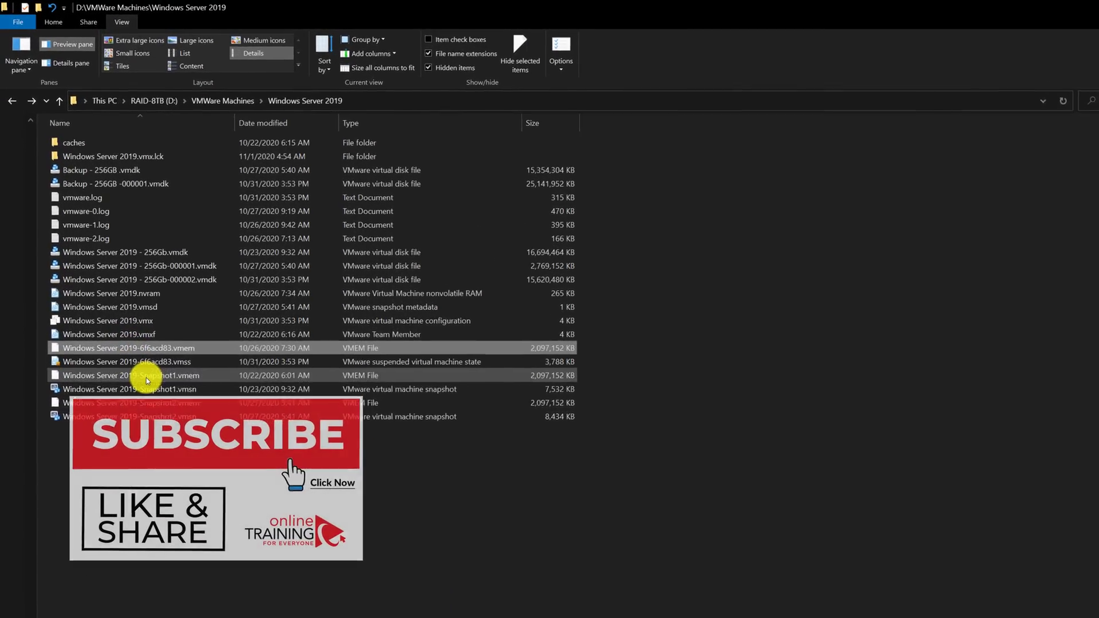
{"action": "left_click", "coordinate": [120, 305], "text": "ctrl"}
{"action": "left_click", "coordinate": [156, 395]}
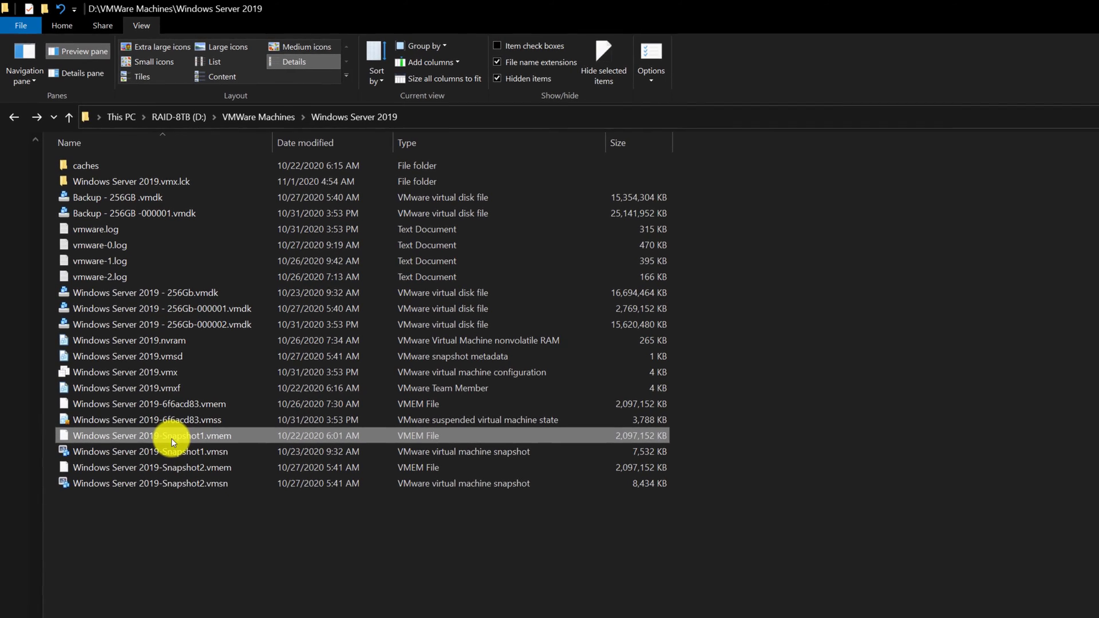
{"action": "left_click", "coordinate": [171, 475]}
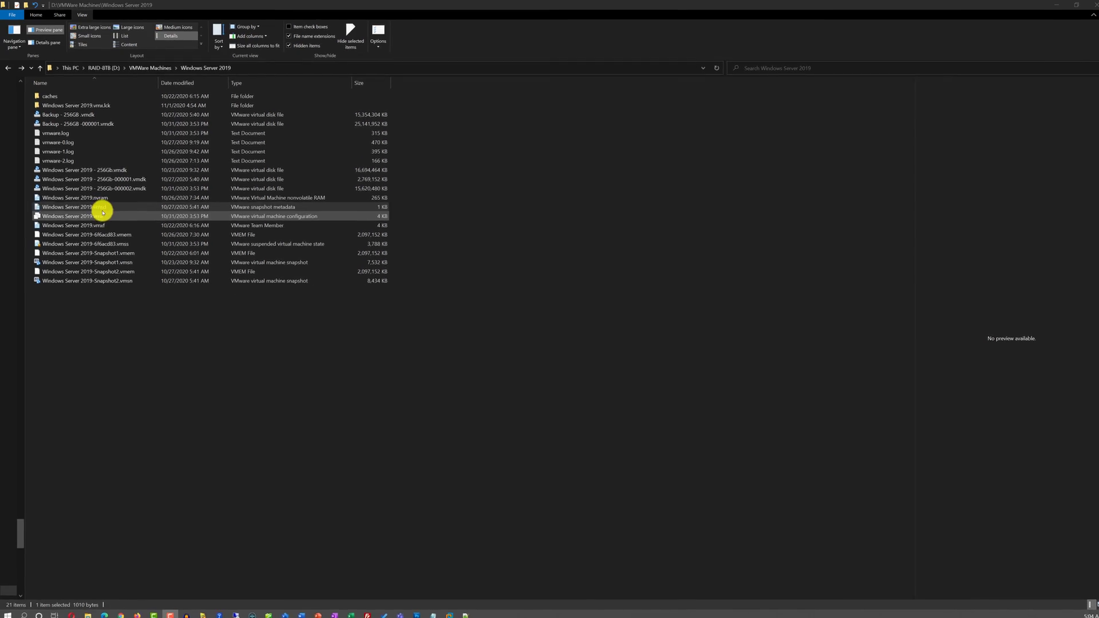
Step: Open the snapshot metadata file Windows Server 2019.vmsd in Notepad++ and highlight its snapshot entries
{"action": "right_click", "coordinate": [106, 216]}
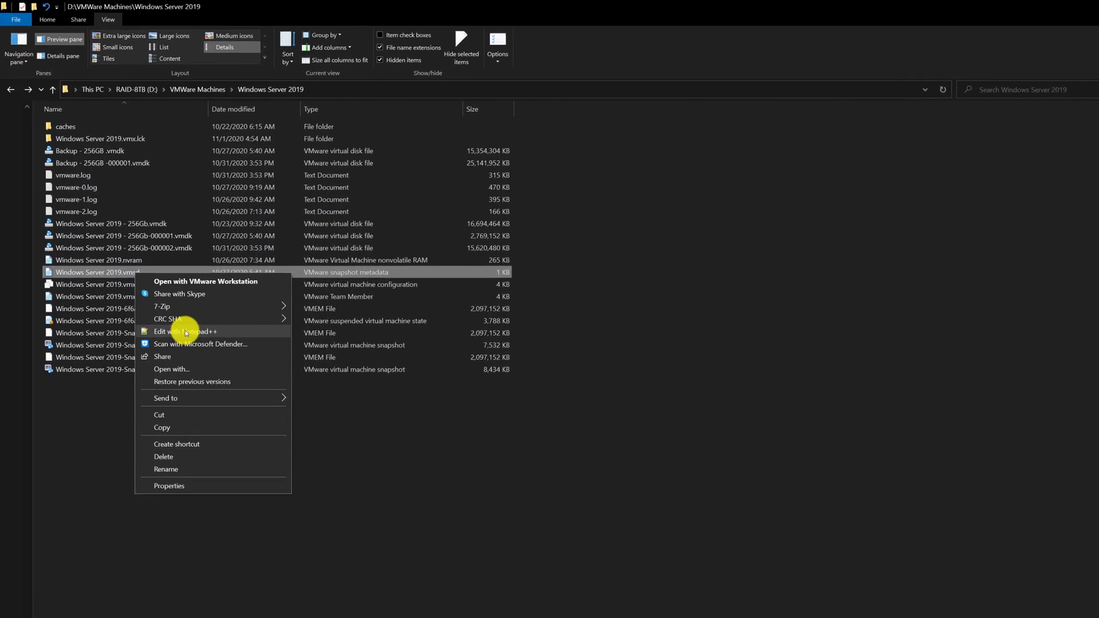
{"action": "left_click", "coordinate": [208, 366]}
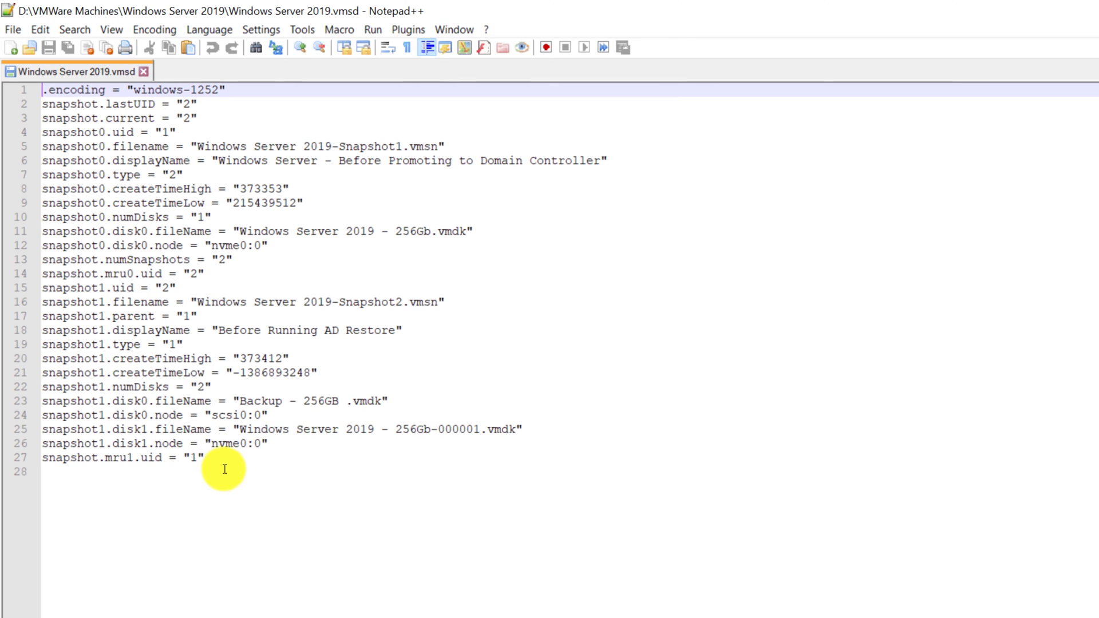
{"action": "left_click_drag", "start_coordinate": [225, 465], "coordinate": [81, 226]}
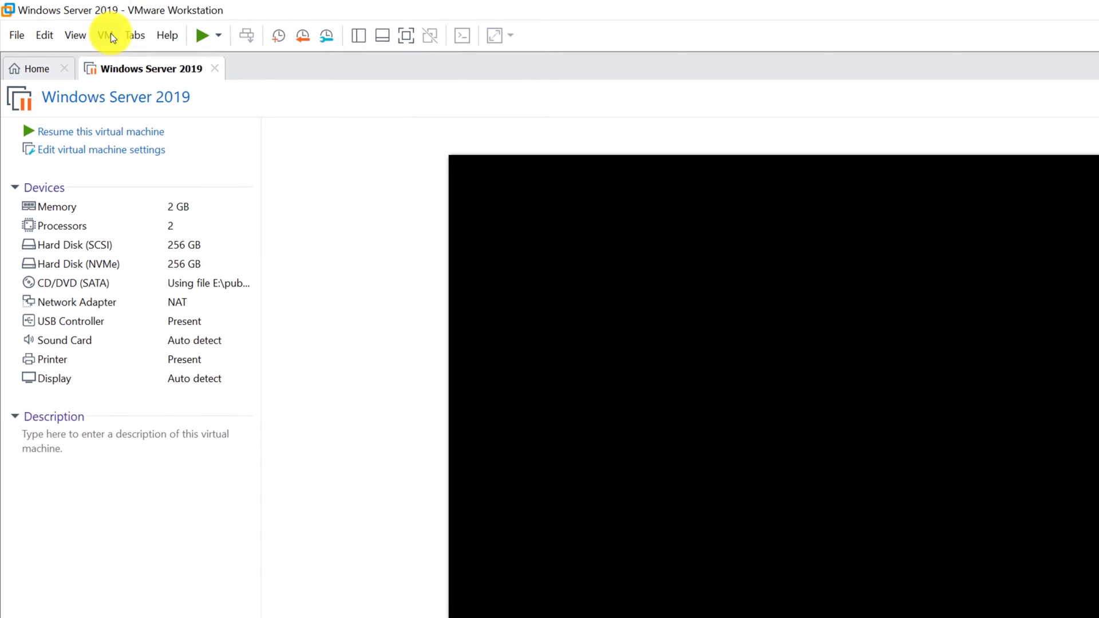
Step: Return to VMware Workstation and reopen the Snapshot Manager for Windows Server 2019
{"action": "left_click", "coordinate": [106, 33]}
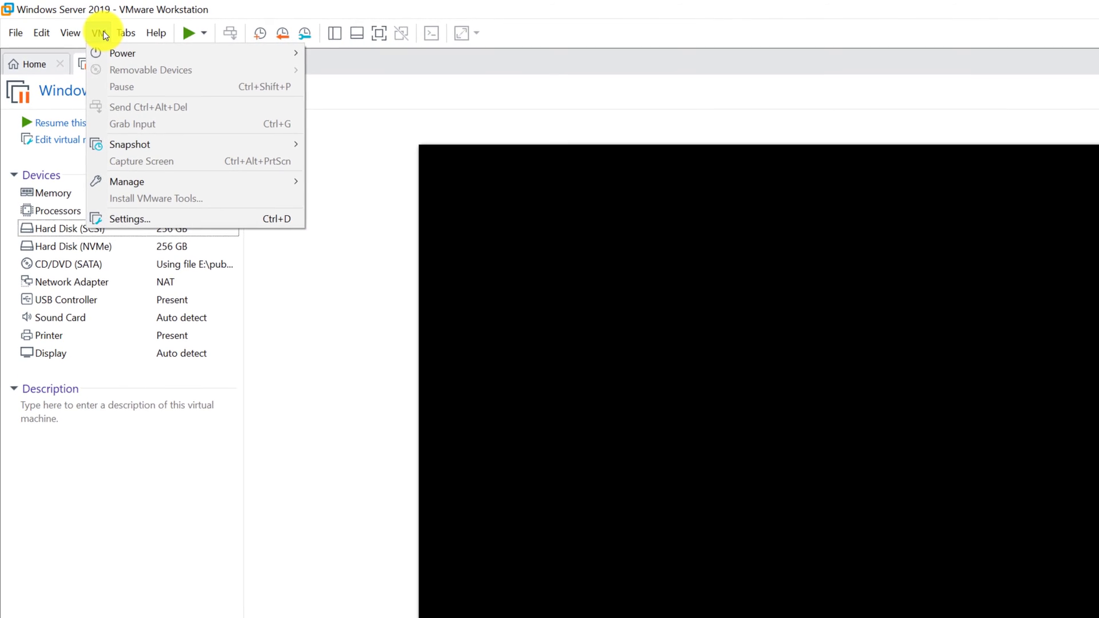
{"action": "mouse_move", "coordinate": [142, 146]}
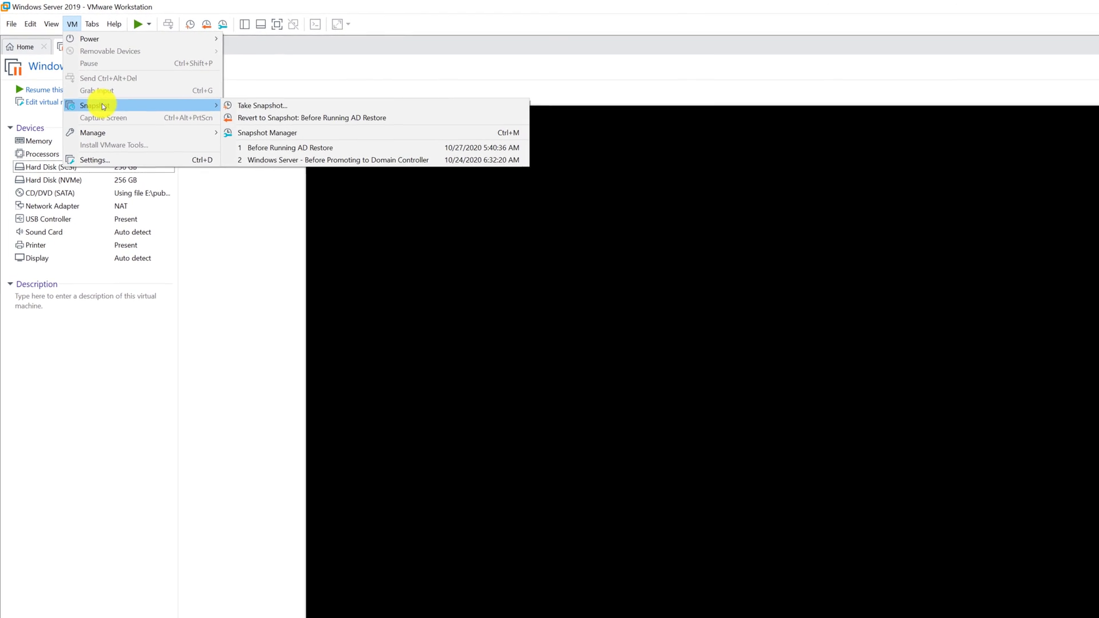
{"action": "left_click", "coordinate": [266, 133]}
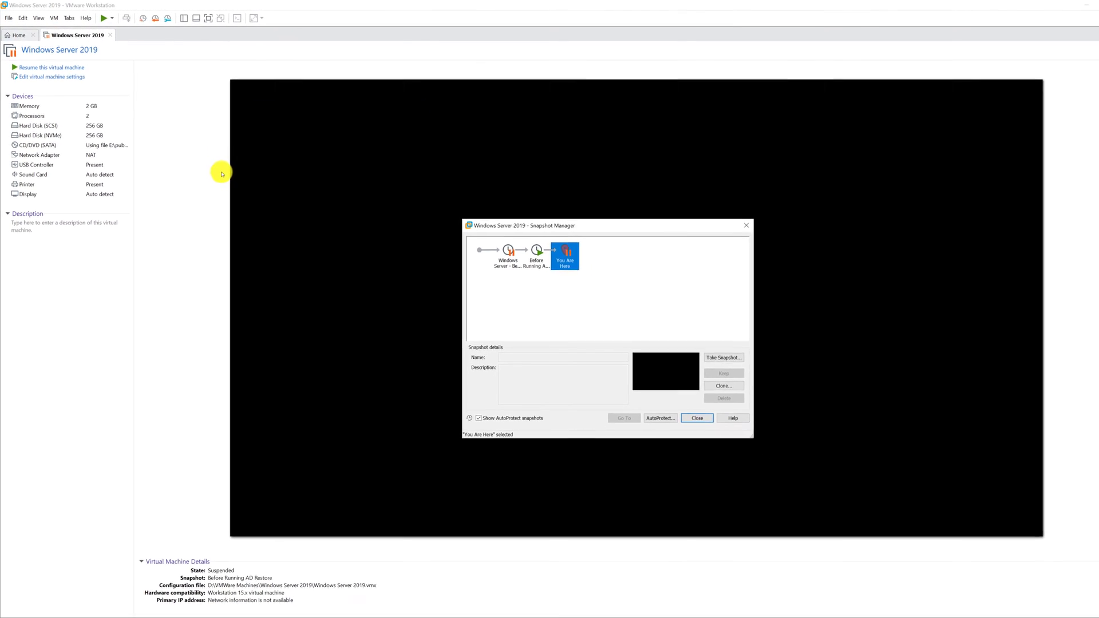